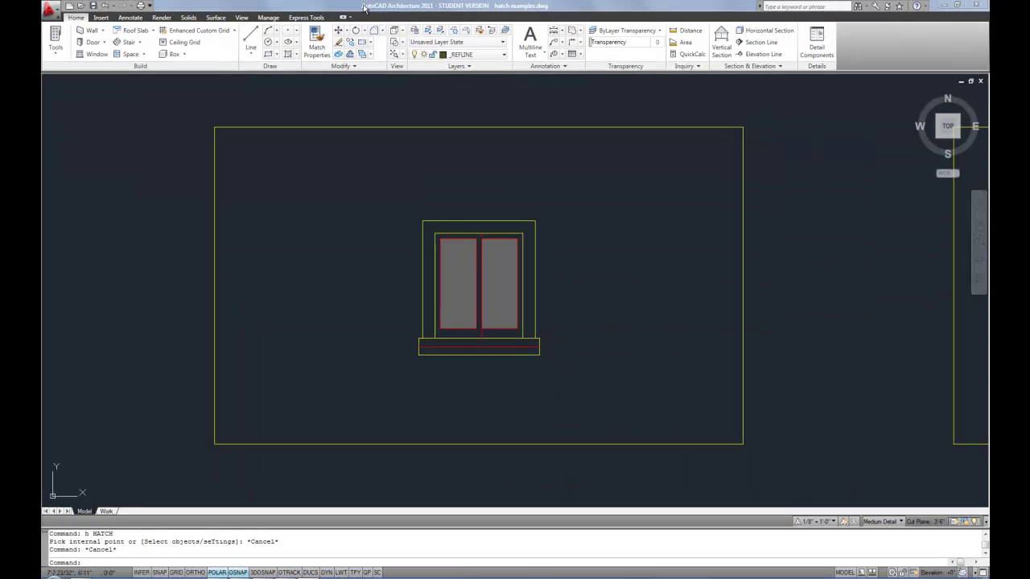
text(h)
key(Return)
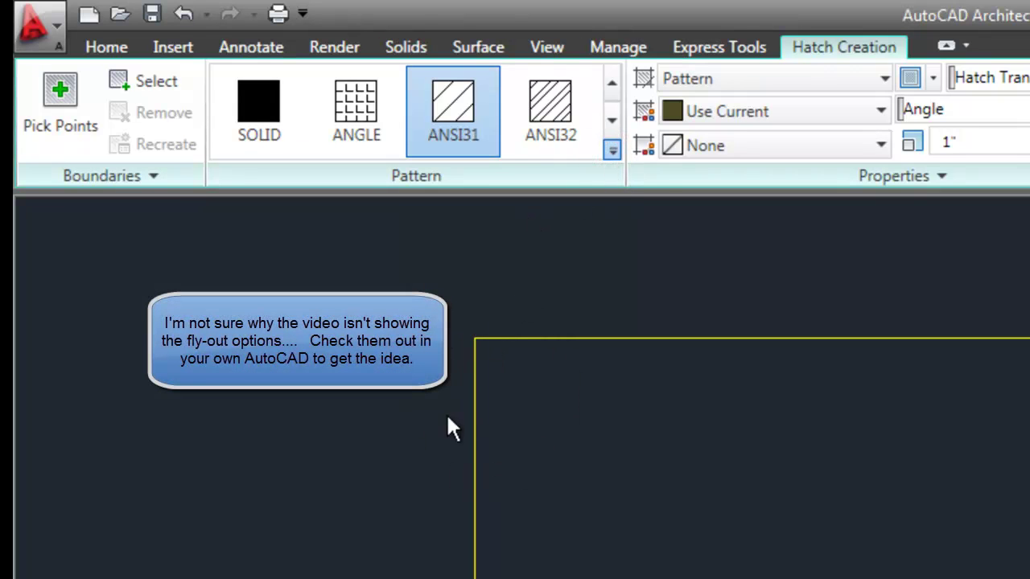
Pick AR-BRSTD from the pattern gallery as the brick hatch pattern.
click(450, 391)
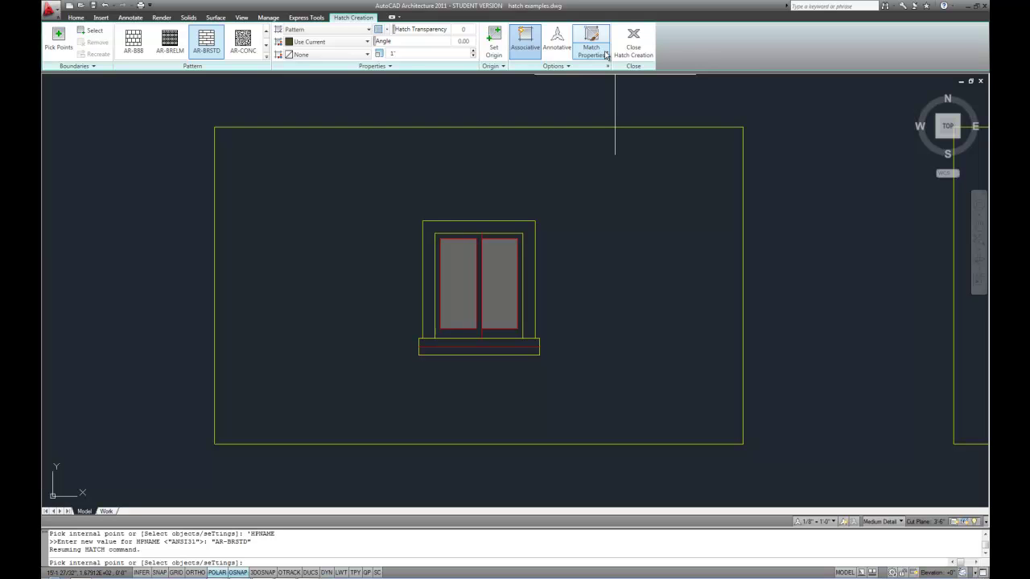
Restart HATCH and fill the wall around the window with AR-BRSTD brick.
key(Escape)
key(Escape)
text(h)
key(Return)
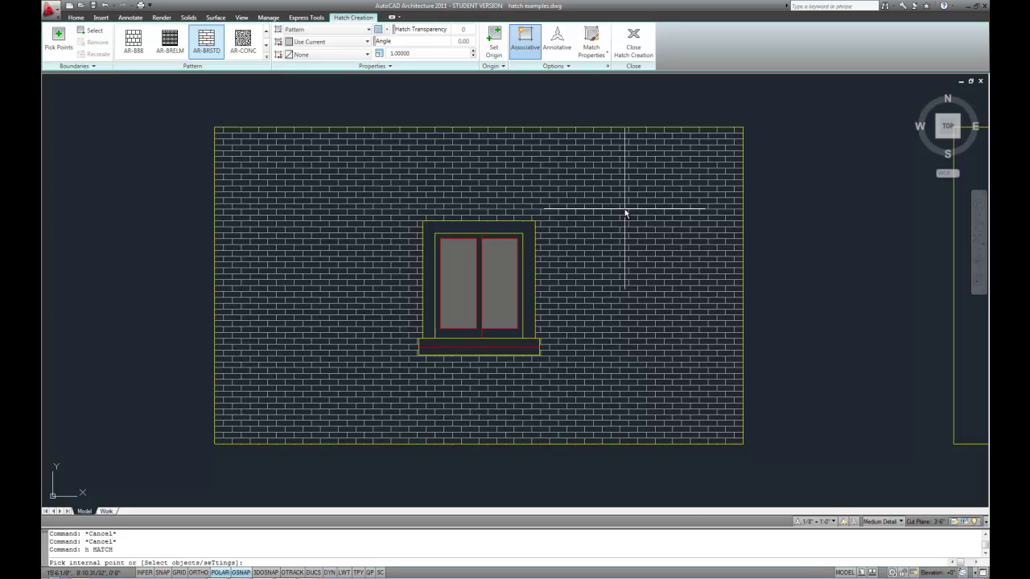
click(623, 213)
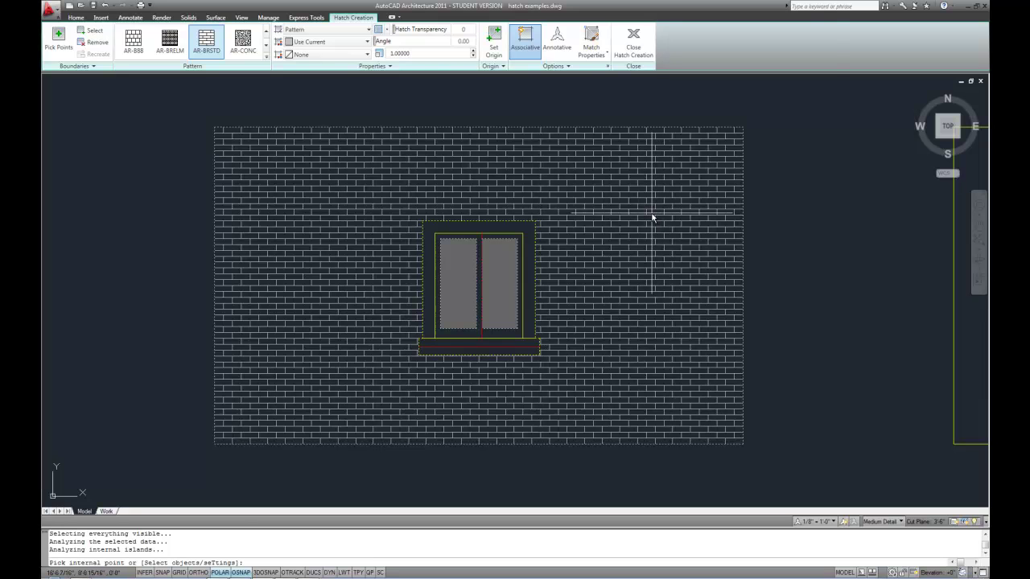
key(Return)
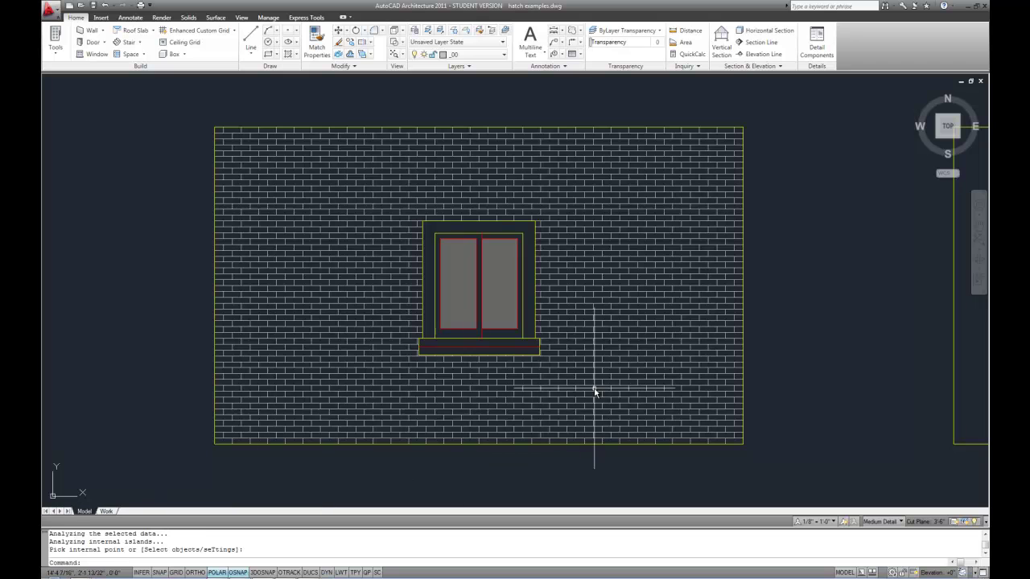
Select the AR-BRSTD brick hatch to reopen it in the Hatch Editor.
click(646, 226)
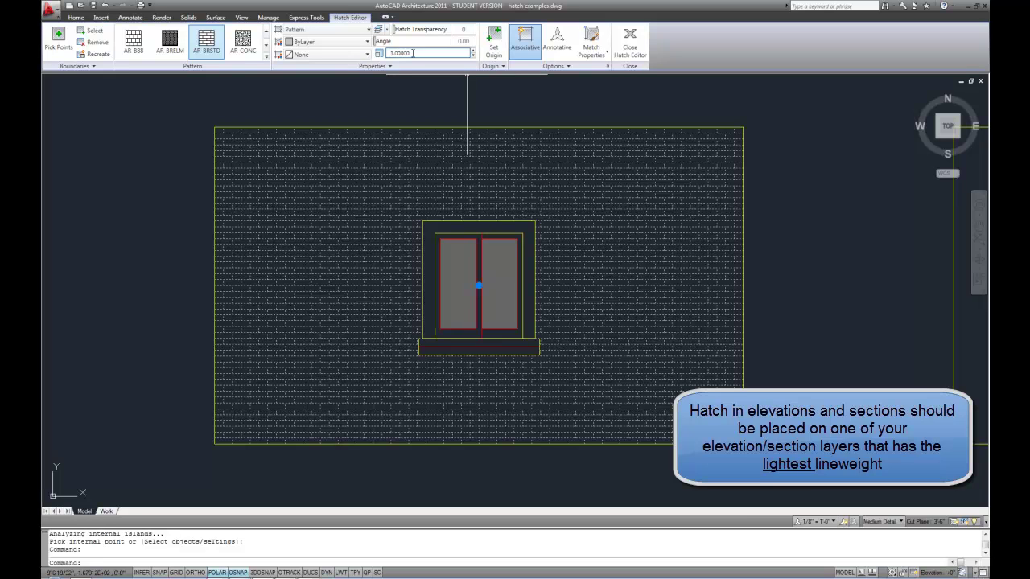
double_click(413, 52)
text(5)
key(Return)
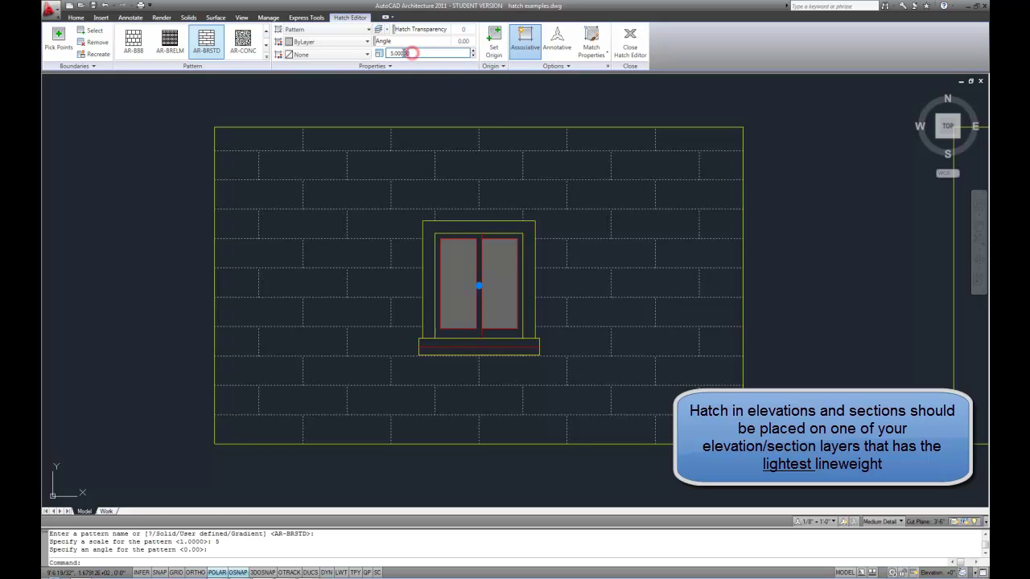
click(385, 54)
text(1)
key(Return)
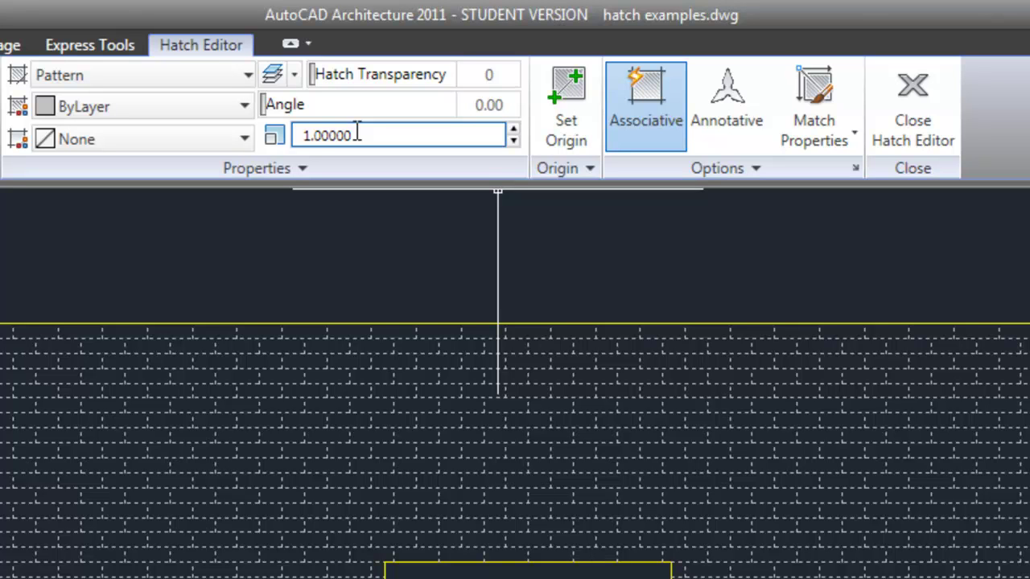
drag(264, 104, 327, 103)
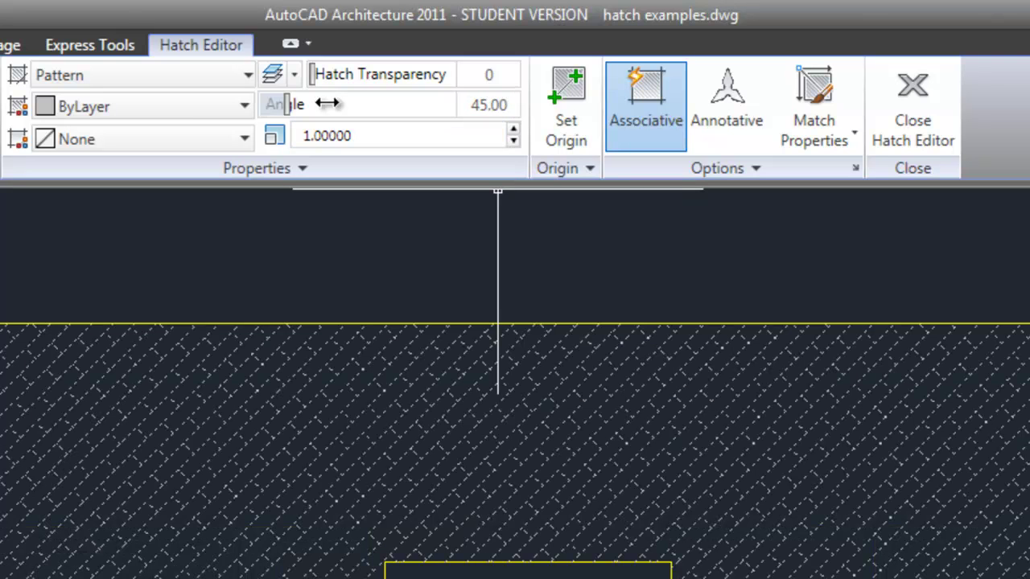
double_click(492, 105)
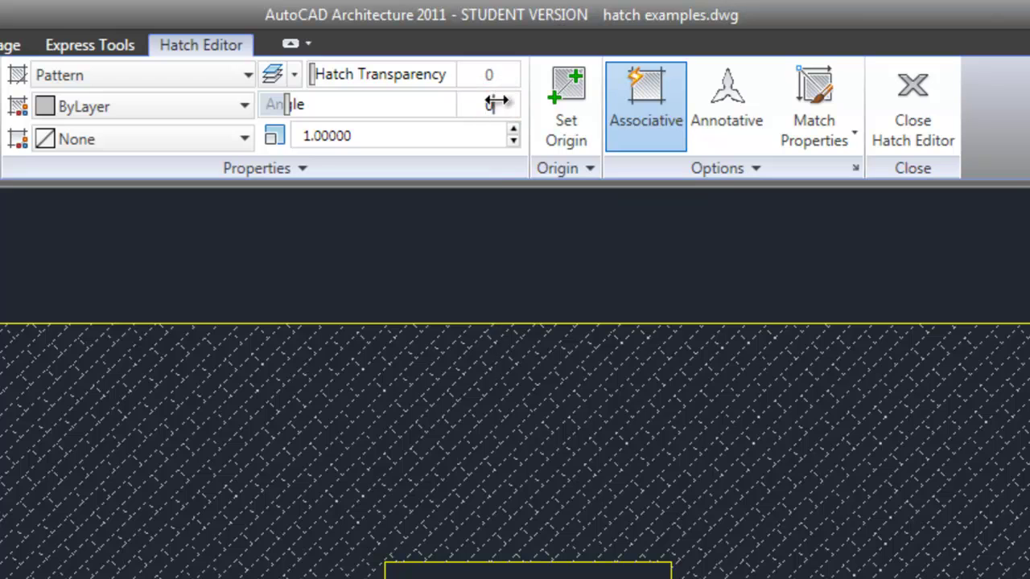
text(0)
key(Return)
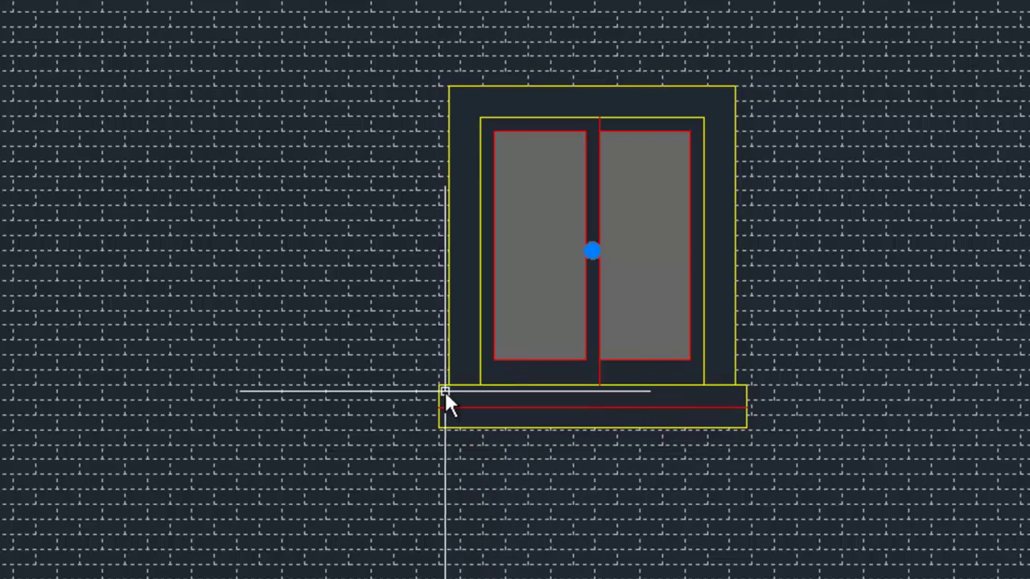
Set a new origin point for the brick hatch by picking it on the drawing.
scroll(441, 403, down, 2)
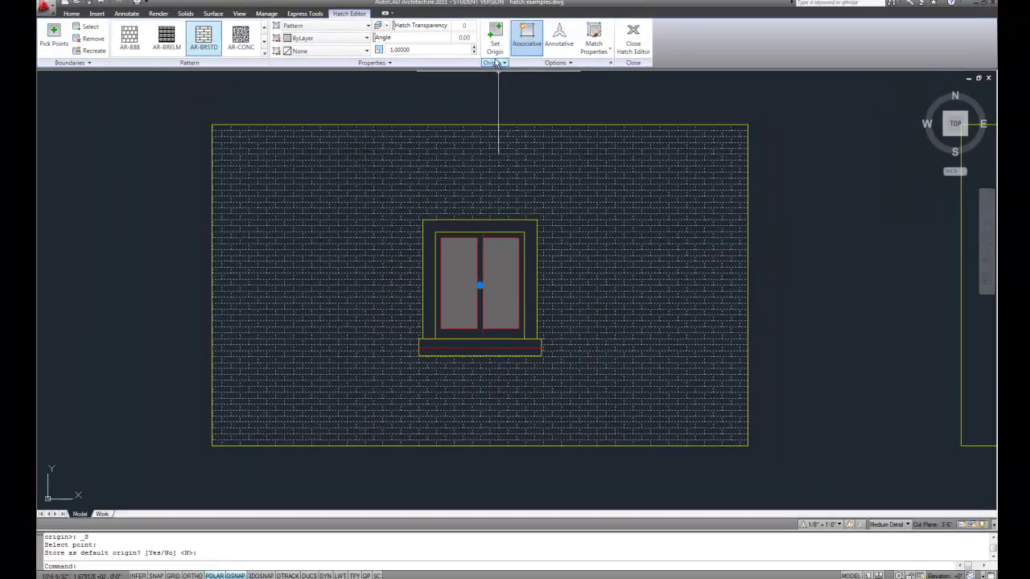
click(493, 41)
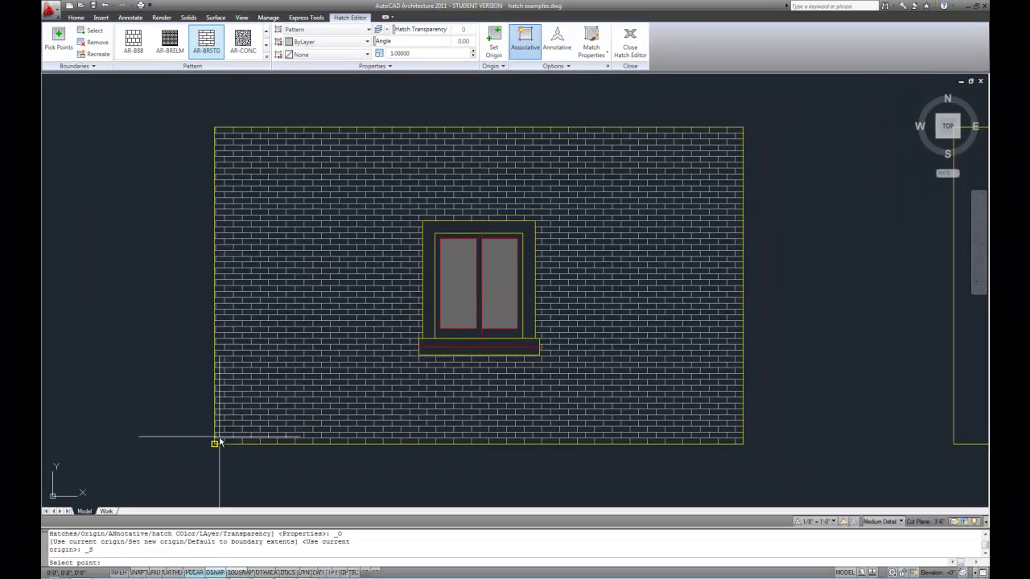
click(219, 442)
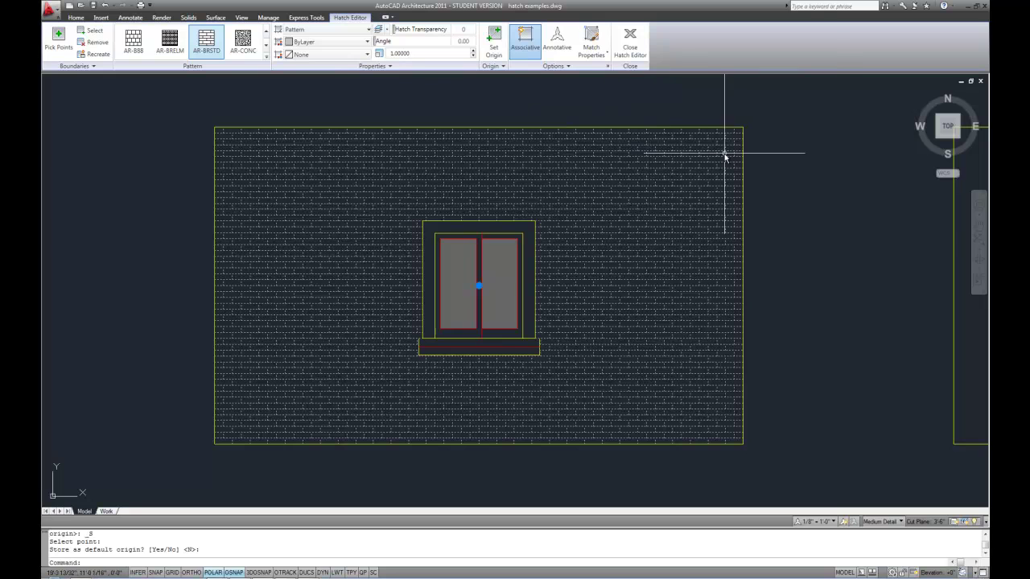
Finish editing the brick hatch and bring the second wall elevation into view.
key(Escape)
key(Escape)
scroll(450, 223, down, 2)
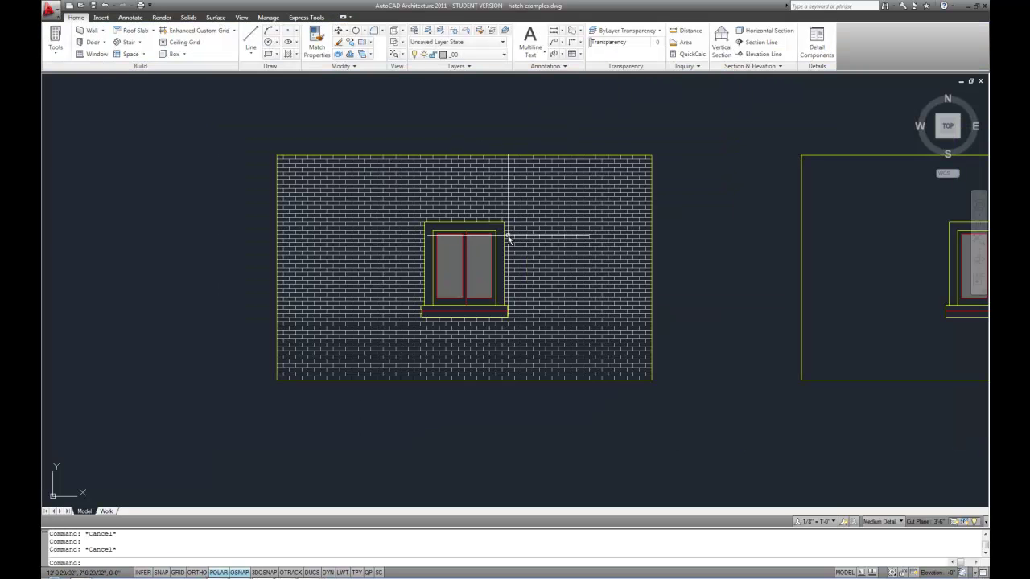
middle_drag(683, 200, 425, 207)
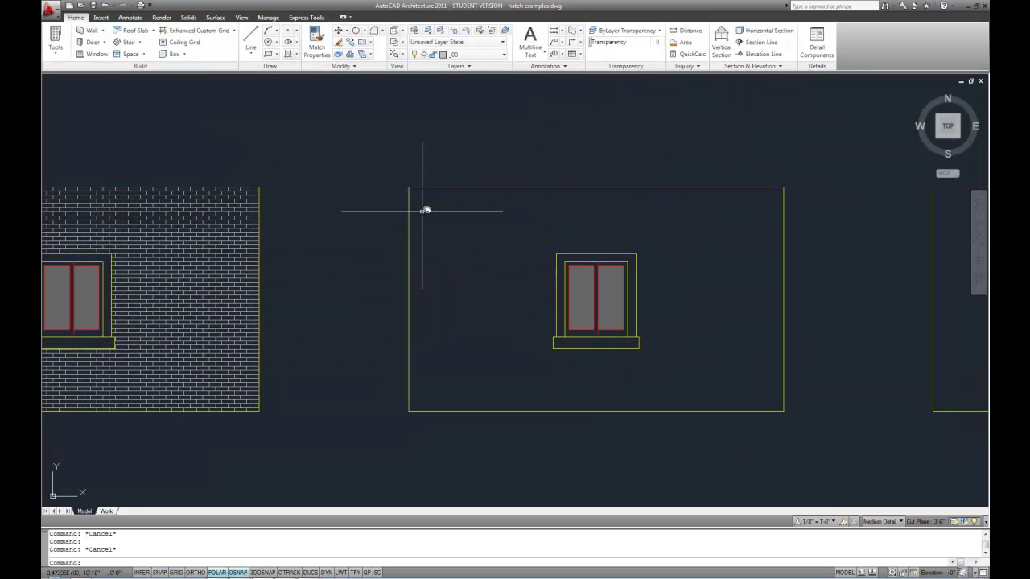
click(463, 186)
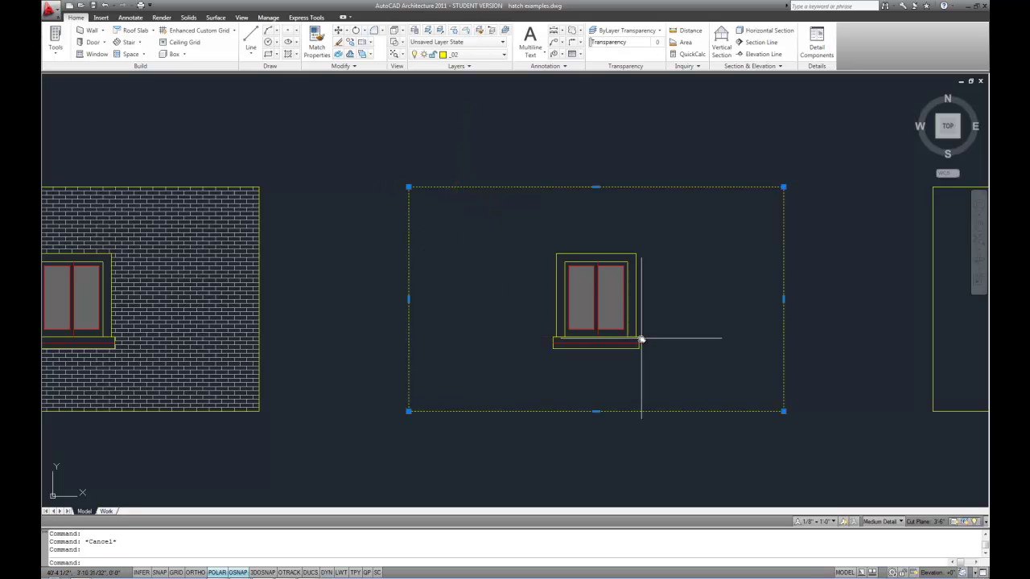
middle_drag(642, 341, 609, 354)
scroll(626, 356, up, 1)
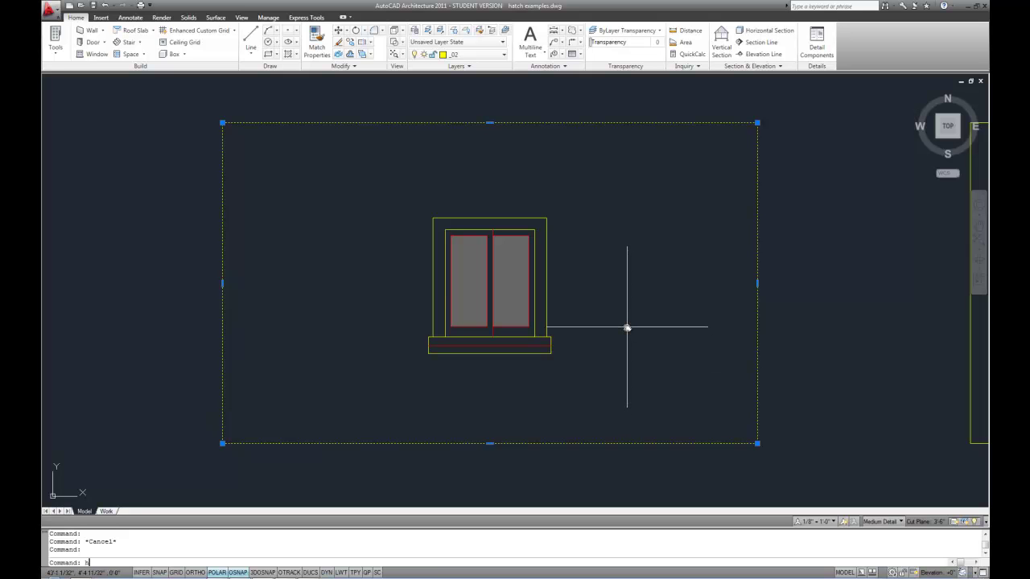
Start a new hatch on the second wall using the AR-SAND pattern.
text(h)
key(Return)
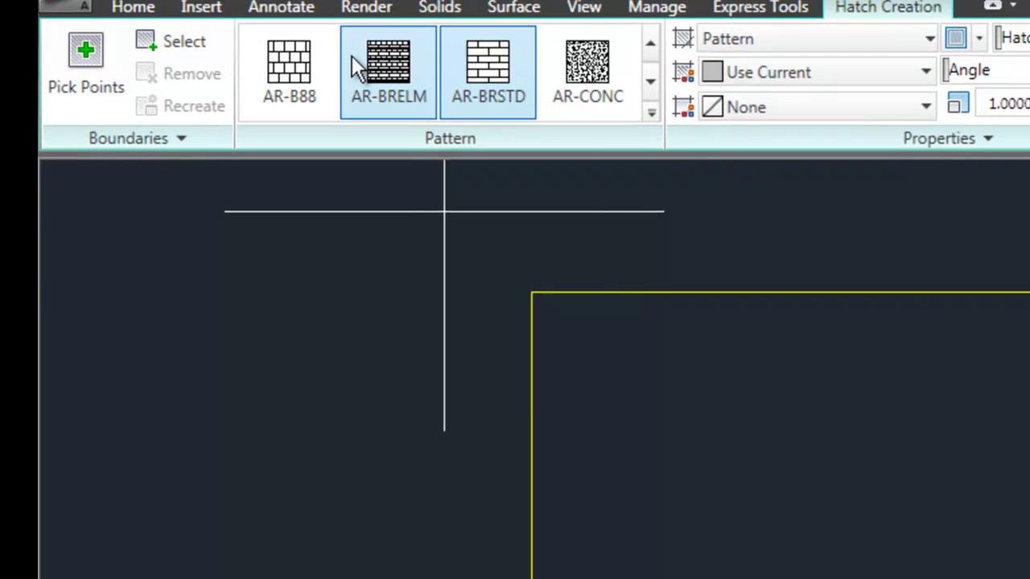
click(648, 110)
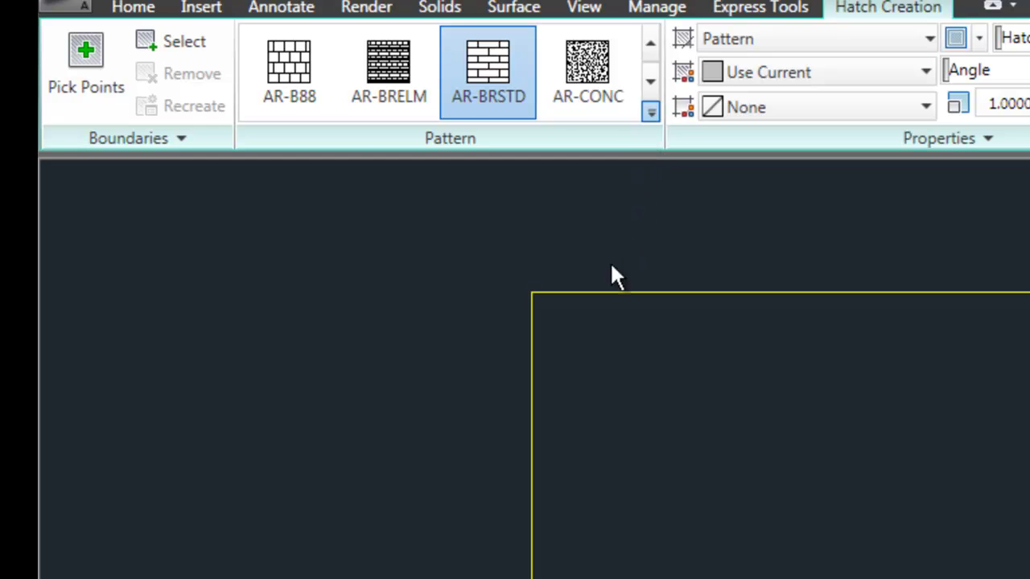
click(287, 256)
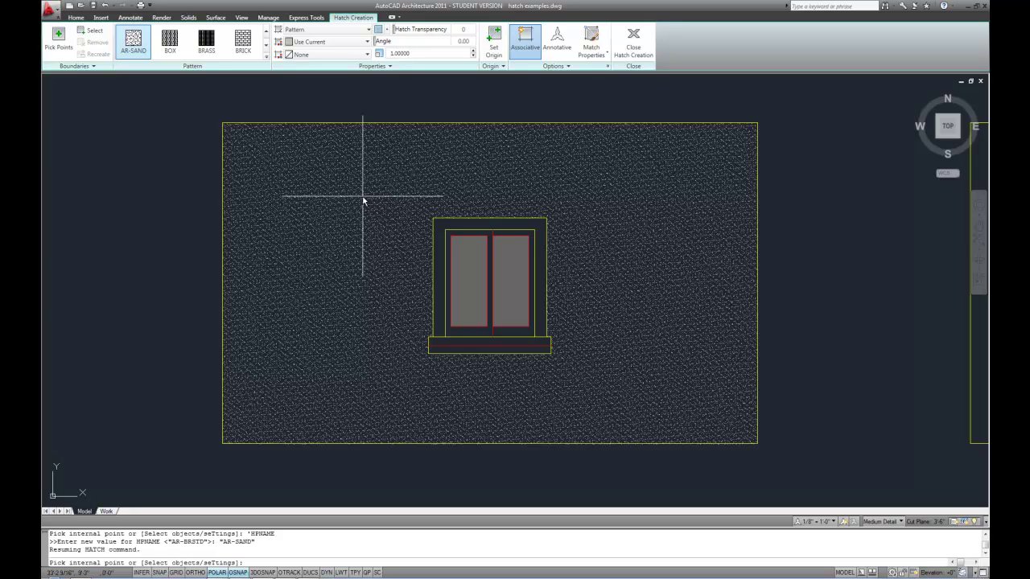
Set the sand hatch scale to 5 and pick the area around the window.
click(417, 52)
text(5)
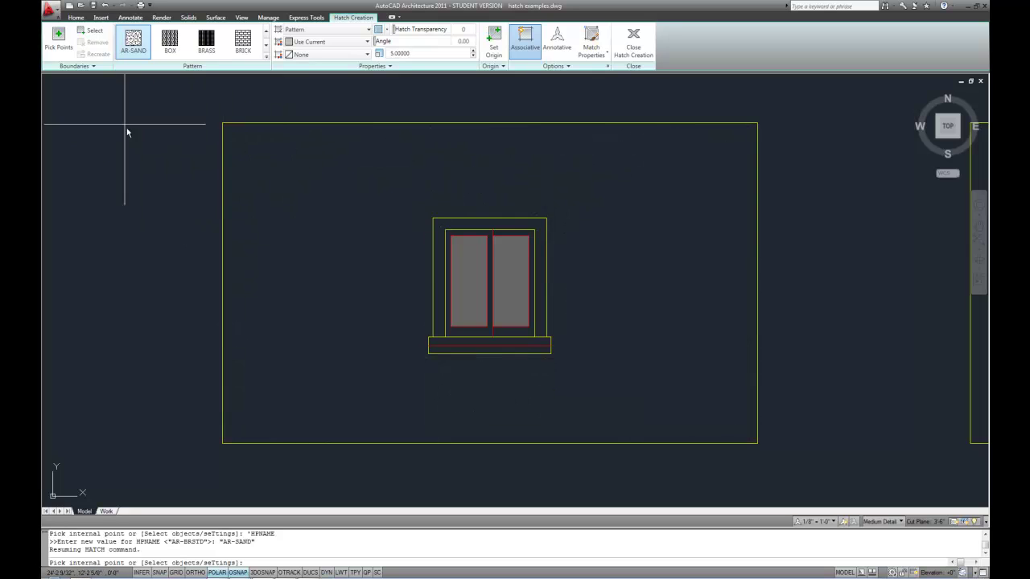
click(91, 32)
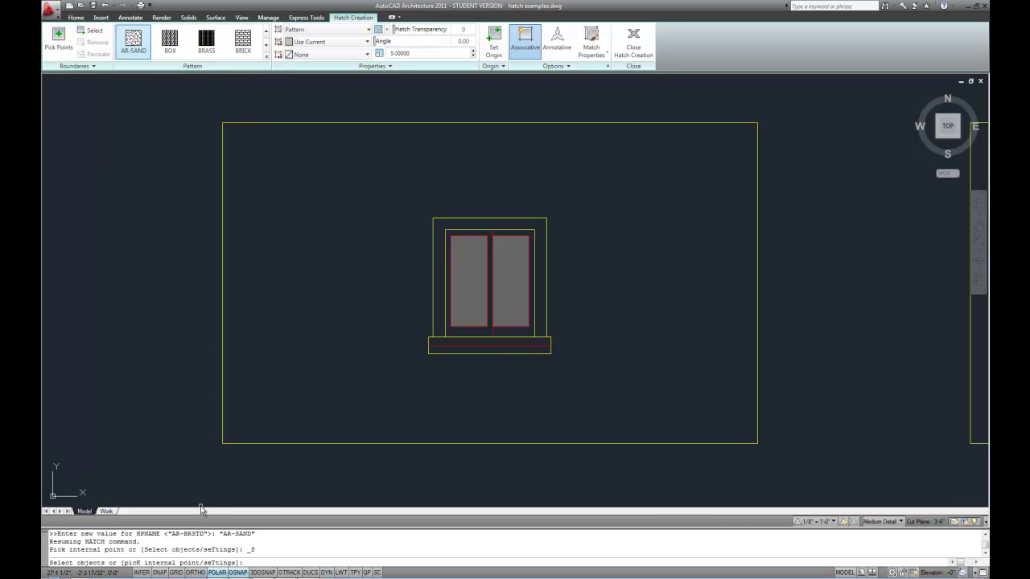
click(445, 125)
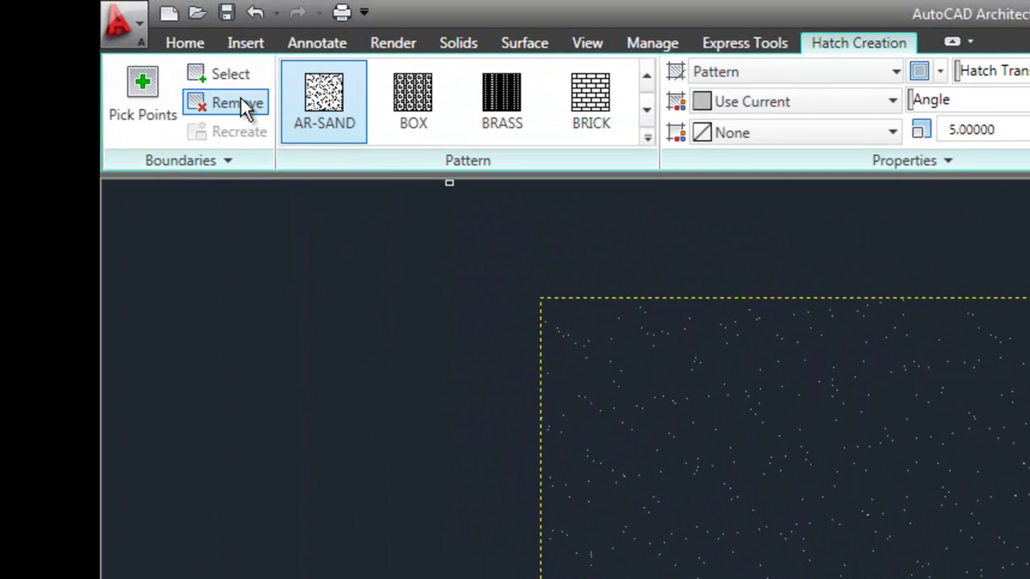
click(234, 103)
click(457, 150)
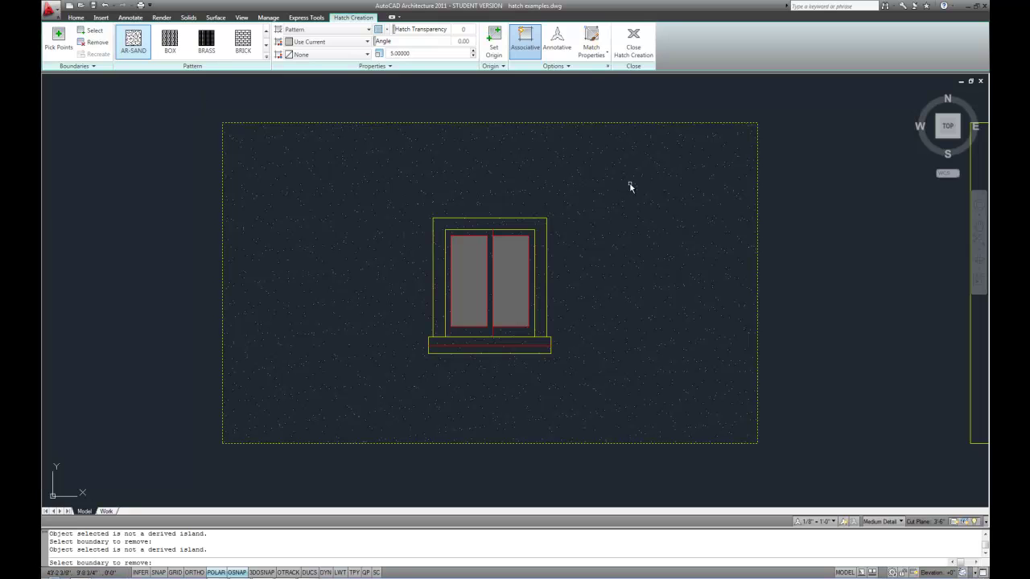
Erase the old sand hatch and restart HATCH with Pick Points for the wall.
click(58, 40)
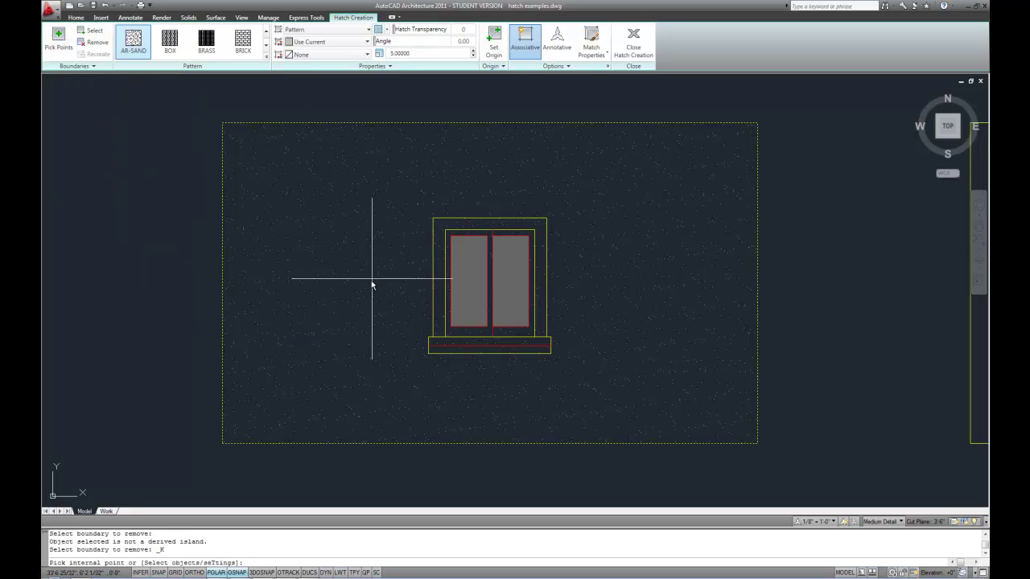
key(Escape)
key(Escape)
click(350, 168)
click(333, 201)
key(Delete)
text(h HATCH)
key(Return)
click(59, 37)
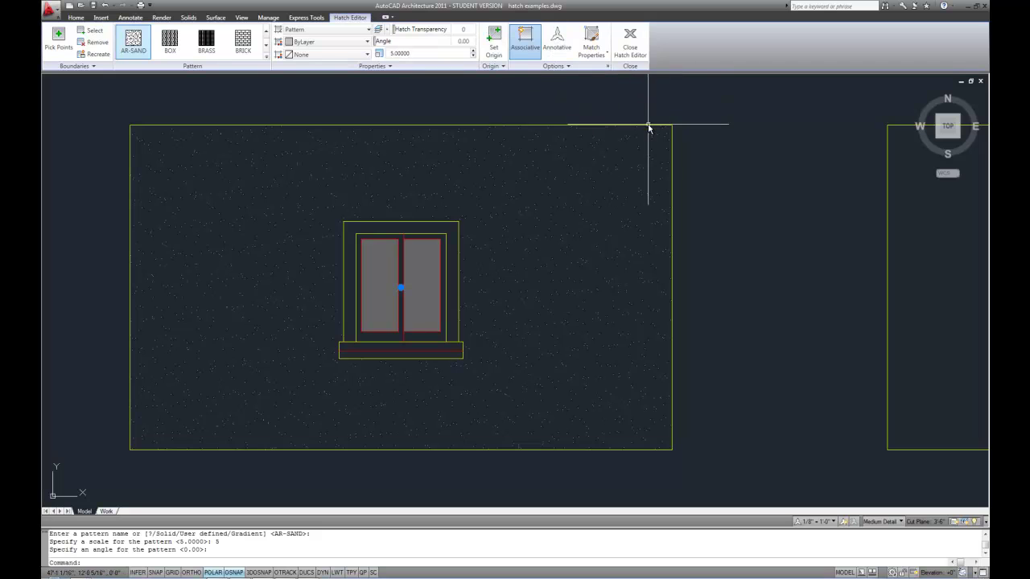
Finish the sand hatch and try stretching its right-side corner grips.
key(Return)
click(648, 126)
click(672, 126)
click(723, 101)
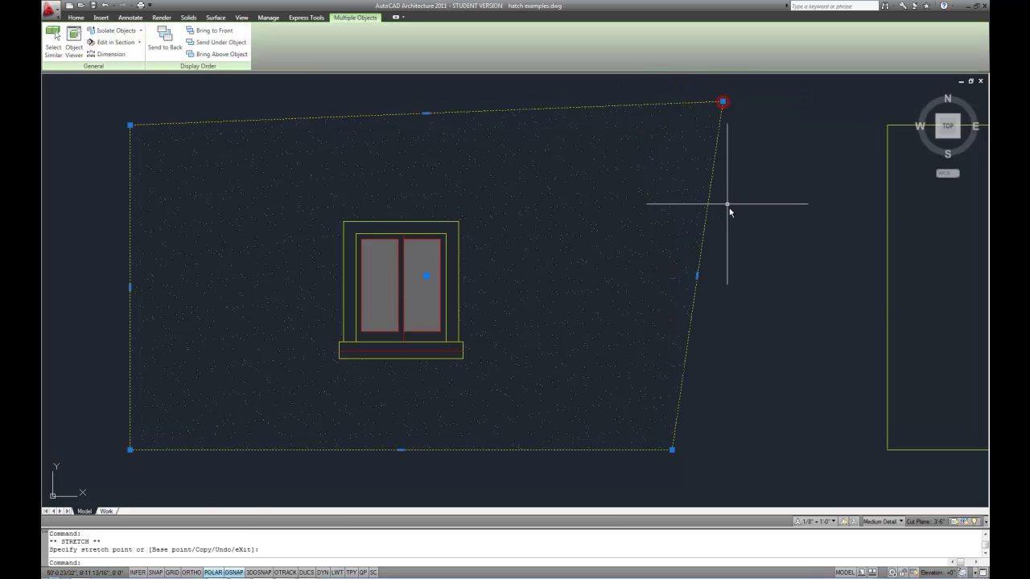
click(672, 450)
click(747, 450)
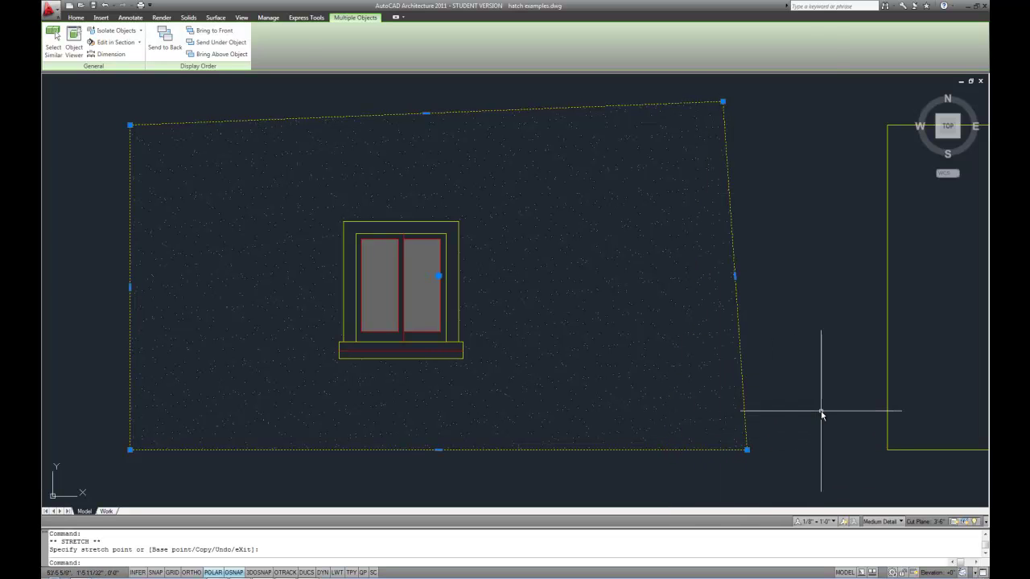
key(Escape)
Turn off hatch associativity and drag the top-right corner grip far right.
click(607, 309)
click(521, 37)
key(Escape)
click(729, 96)
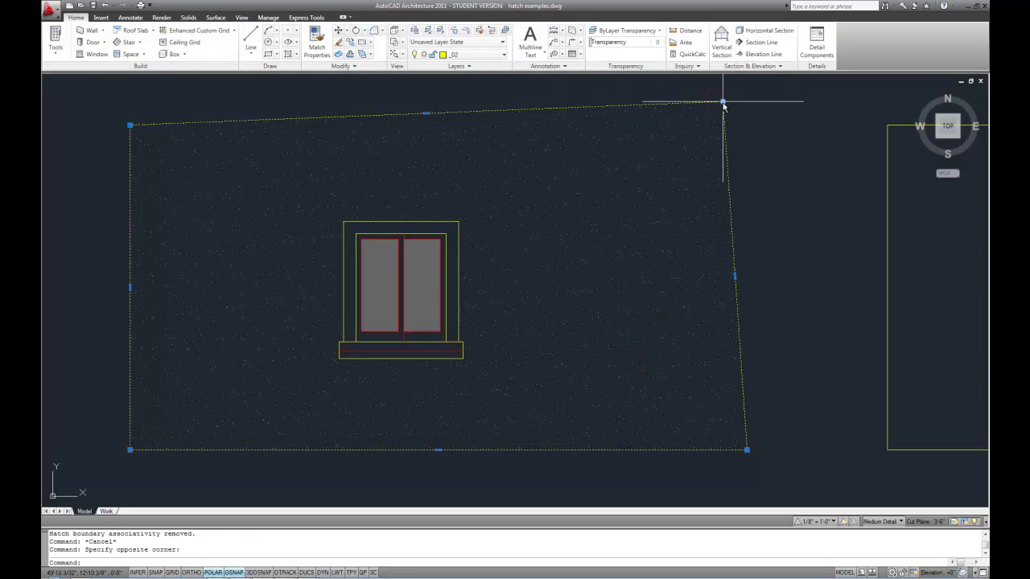
click(763, 94)
click(763, 94)
click(803, 92)
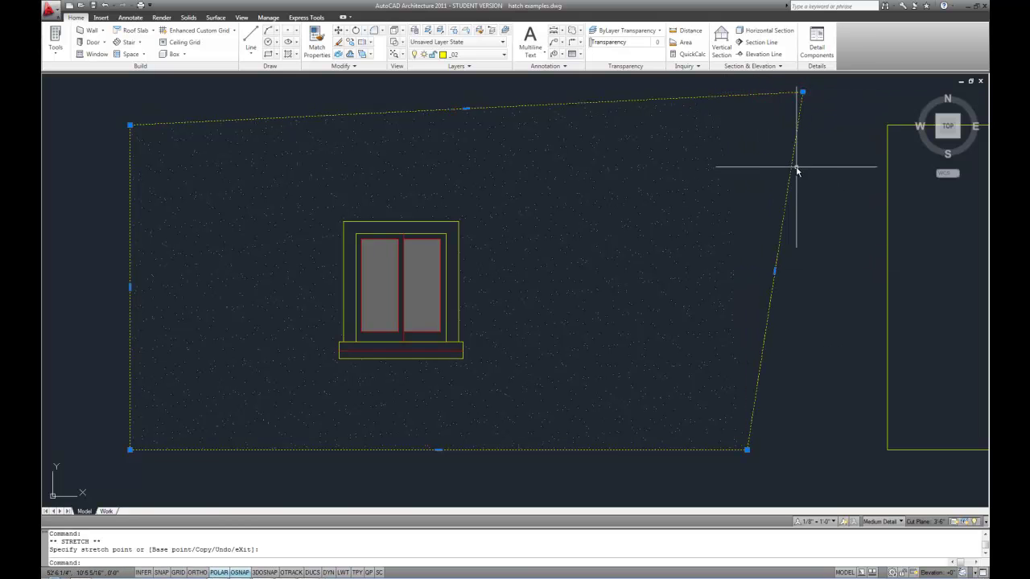
Reselect the hatch and pull its top-right corner back inward to slant it.
key(Escape)
click(750, 164)
click(692, 201)
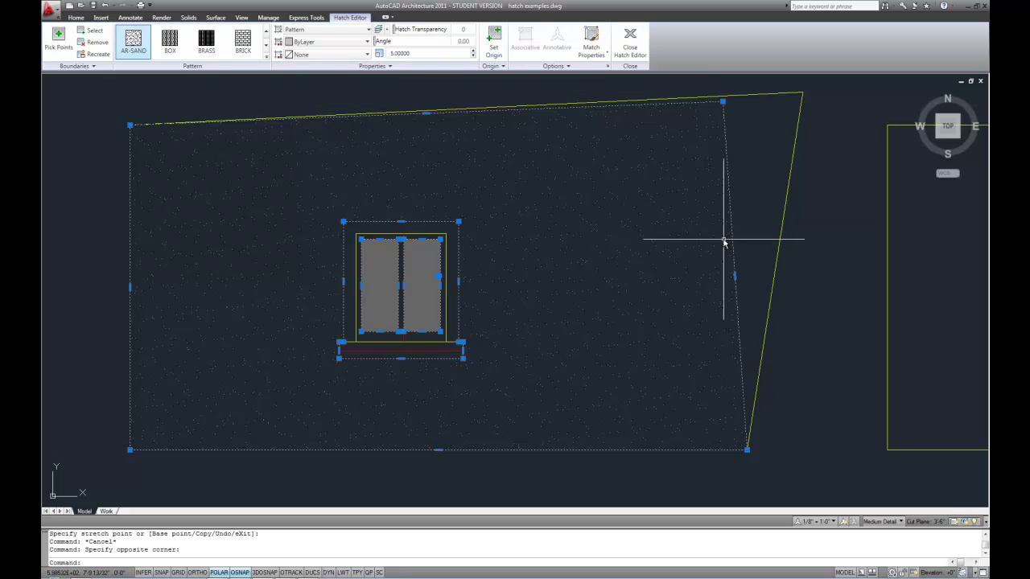
click(723, 101)
click(764, 101)
click(683, 131)
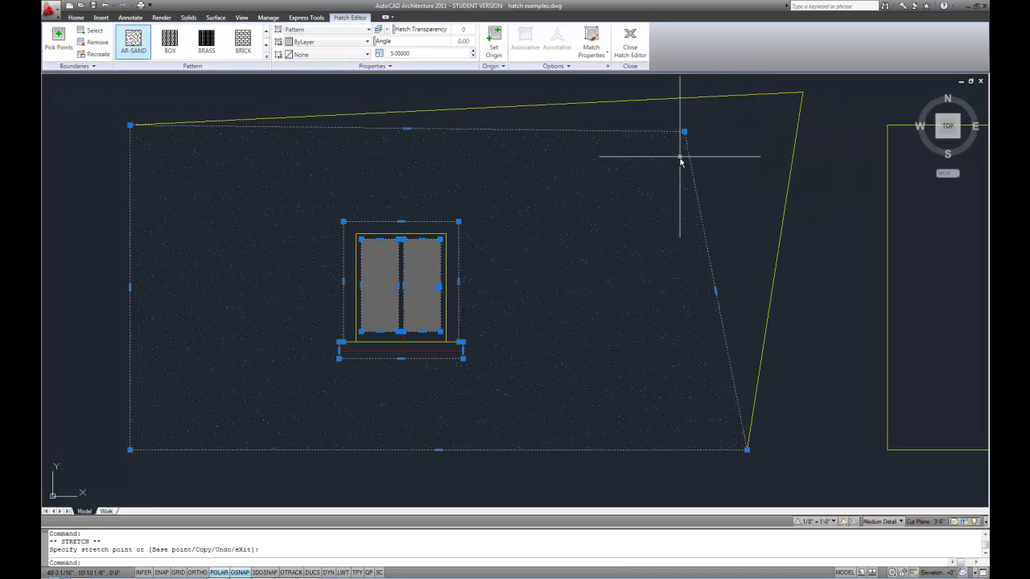
click(683, 131)
click(656, 127)
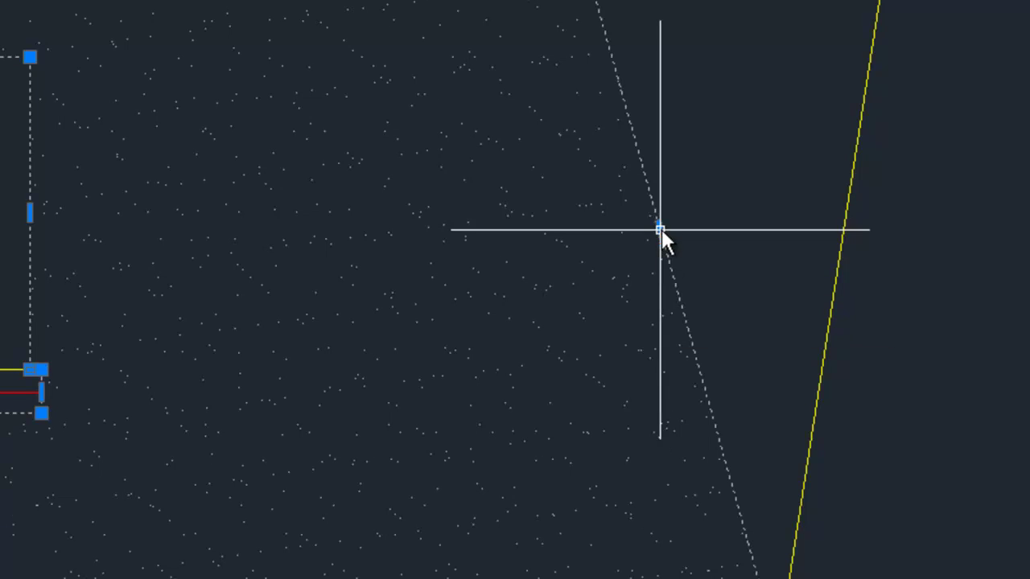
Add a vertex on the hatch's right edge and stretch the new segment.
mouse_move(716, 290)
click(736, 306)
click(742, 137)
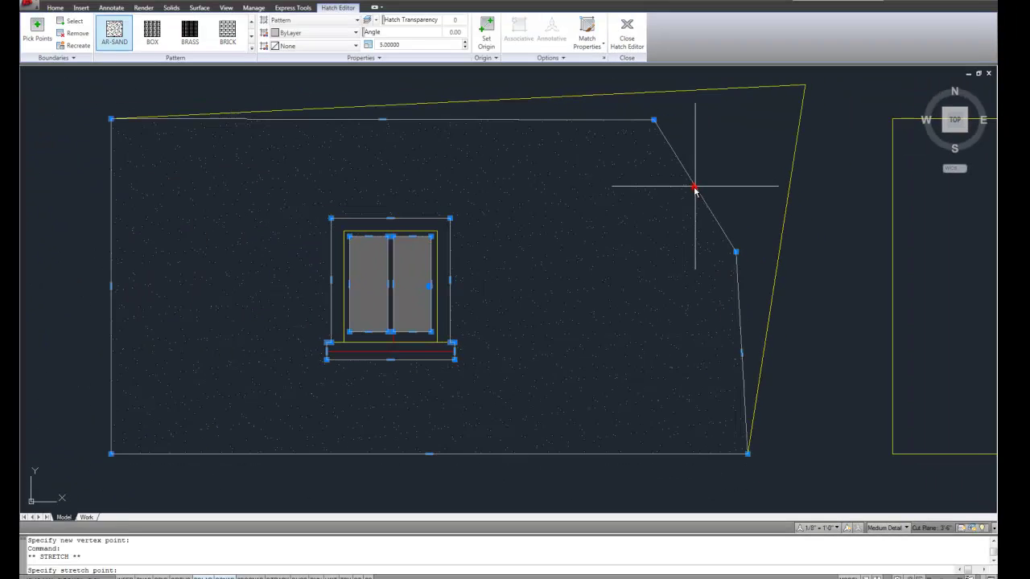
click(694, 190)
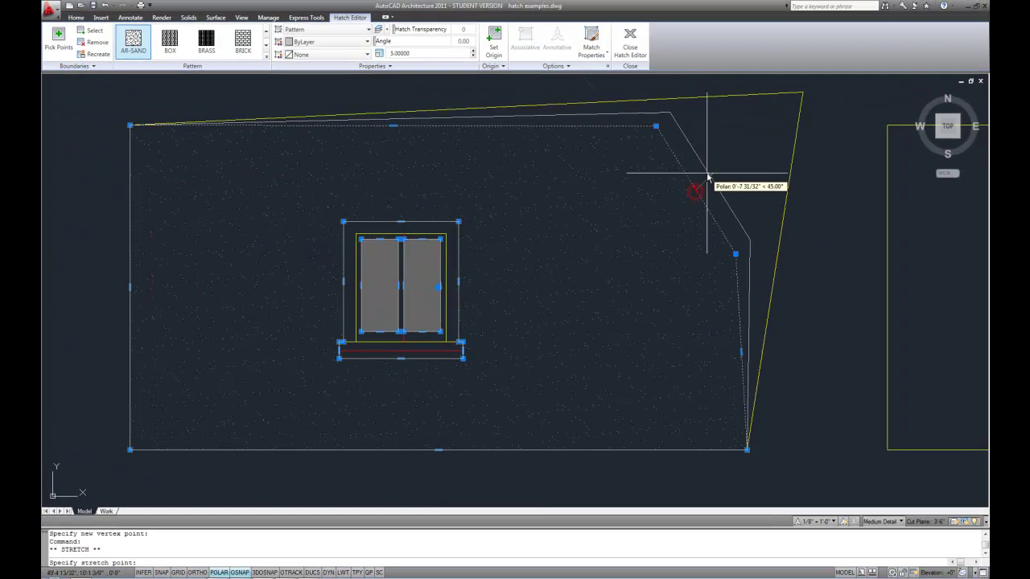
click(713, 172)
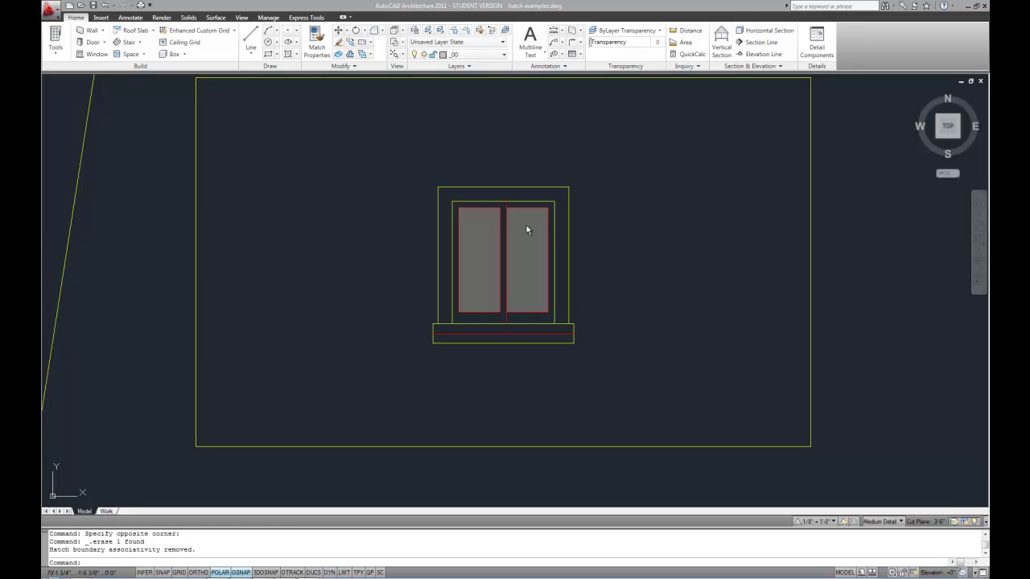
Start a new hatch and set its type to user-defined lines at 6" spacing.
click(354, 217)
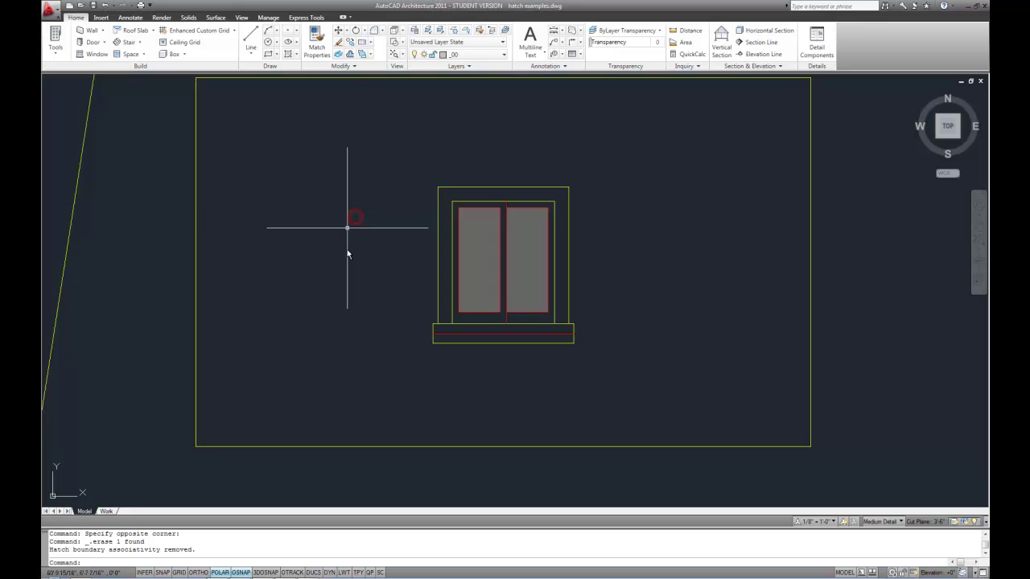
text(h)
key(Return)
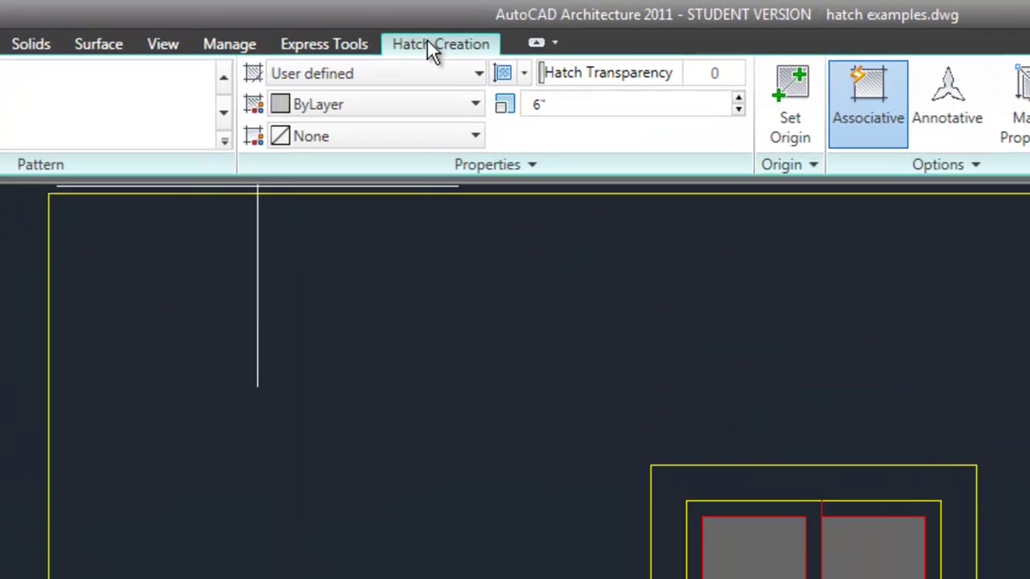
click(363, 29)
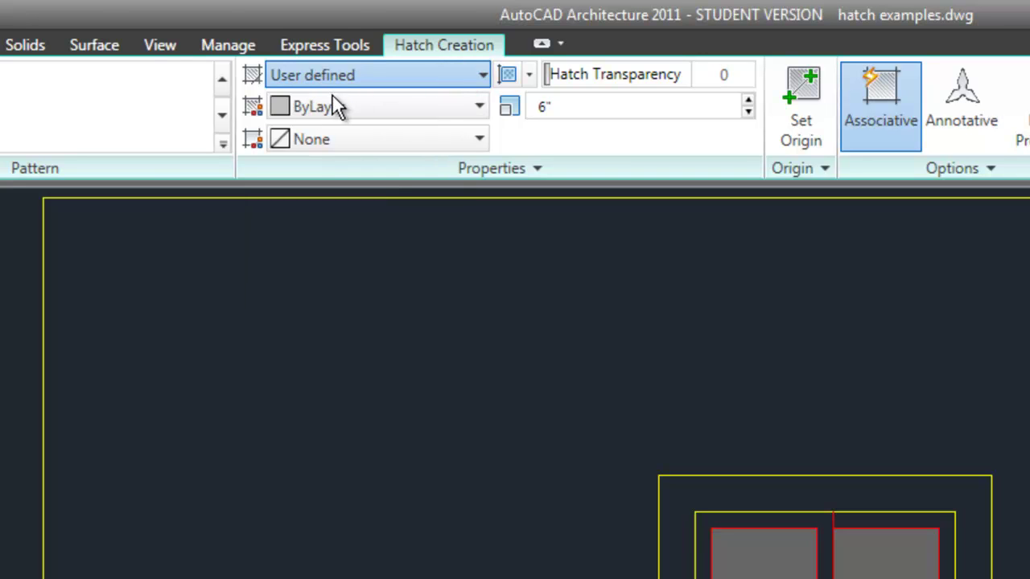
click(321, 160)
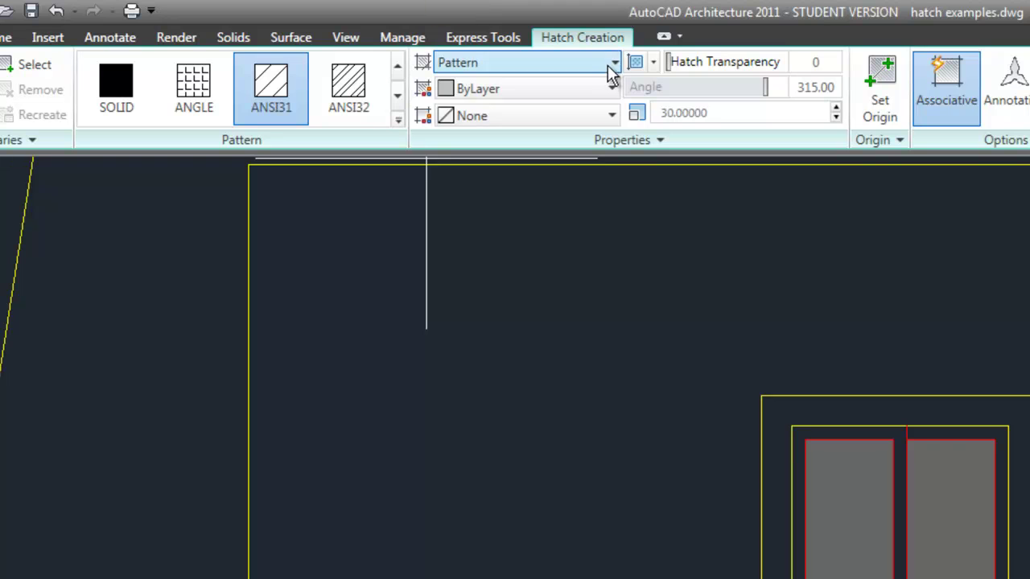
click(611, 64)
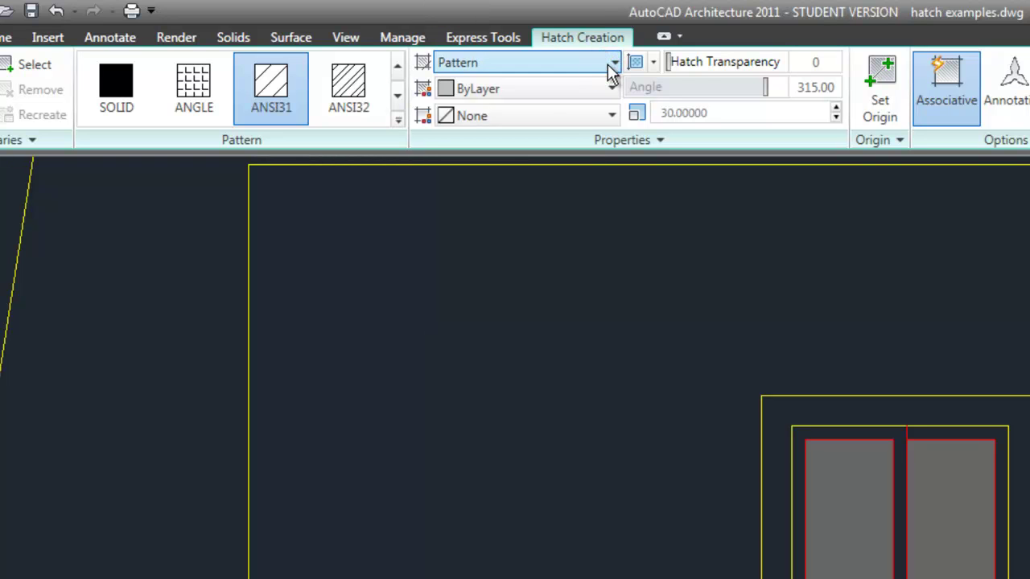
click(483, 156)
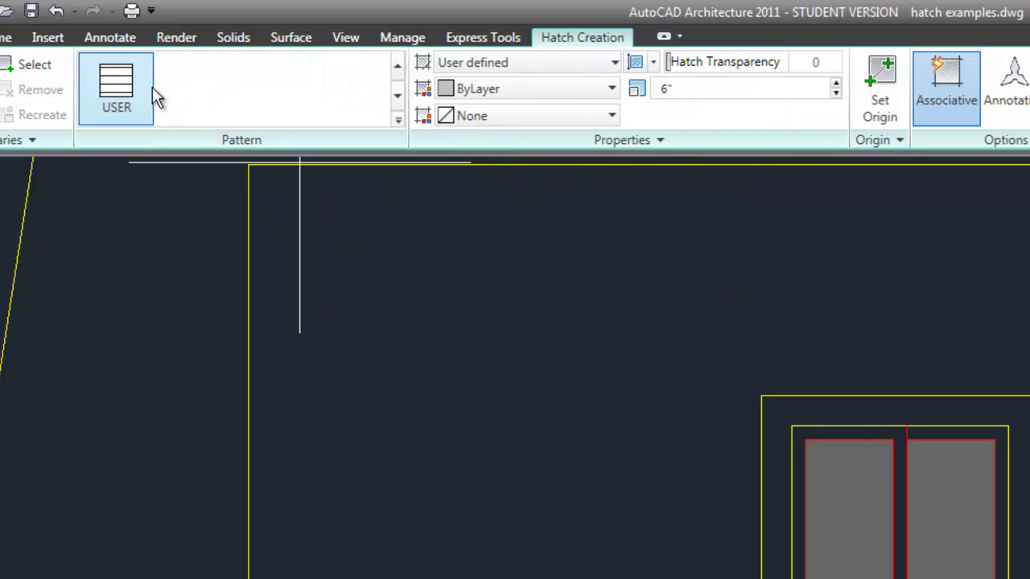
click(602, 62)
click(566, 129)
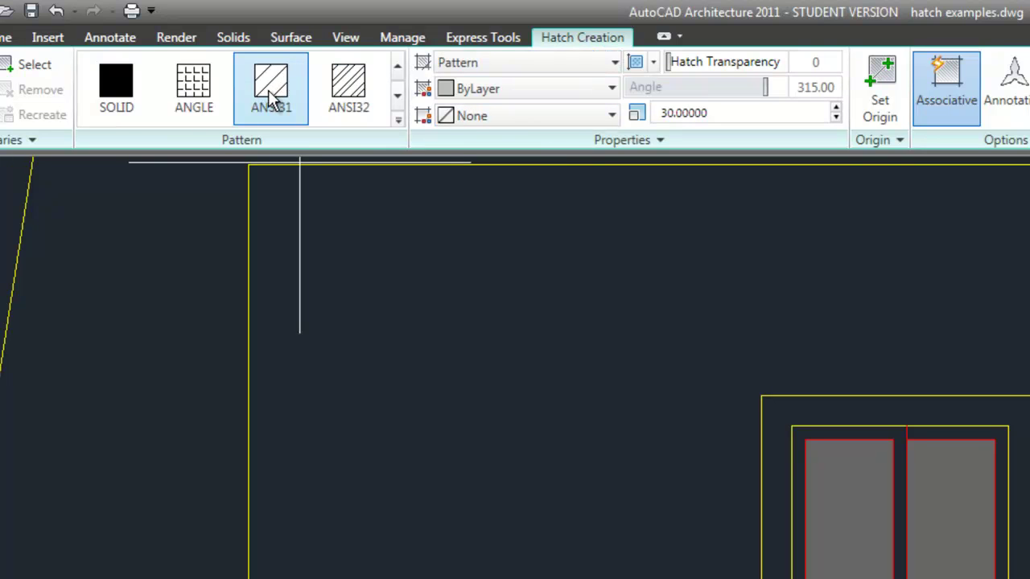
click(762, 117)
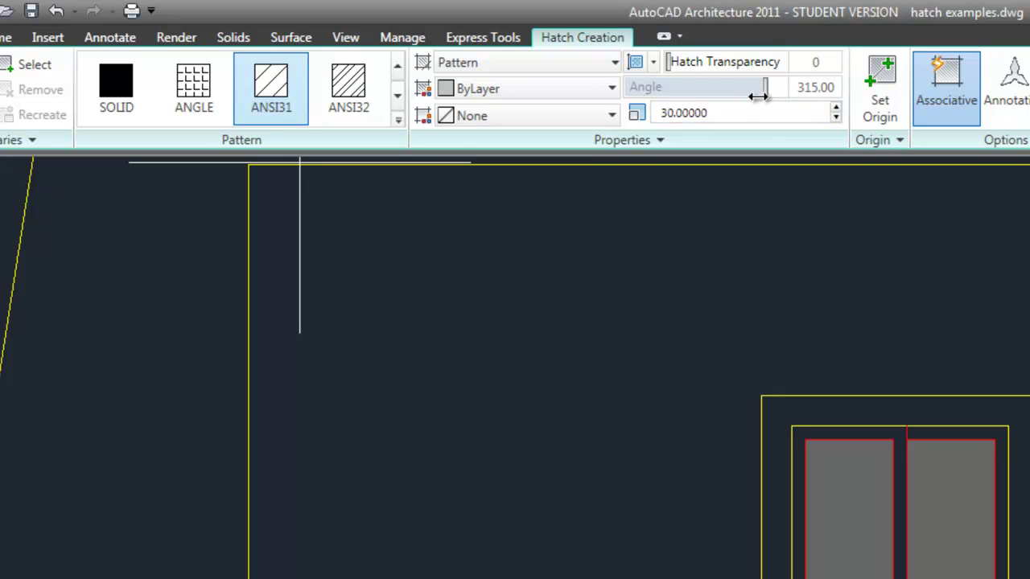
click(609, 64)
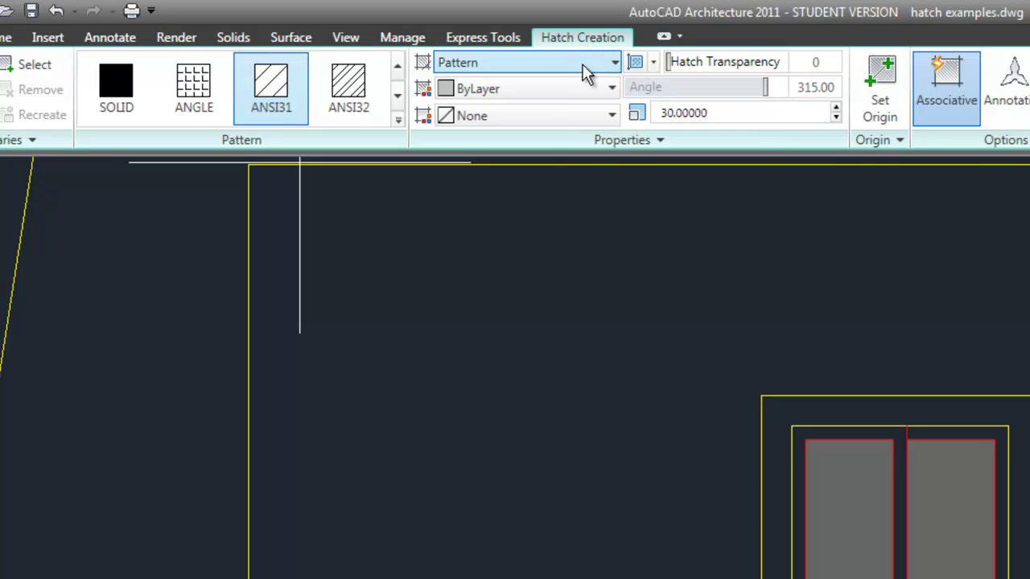
click(542, 157)
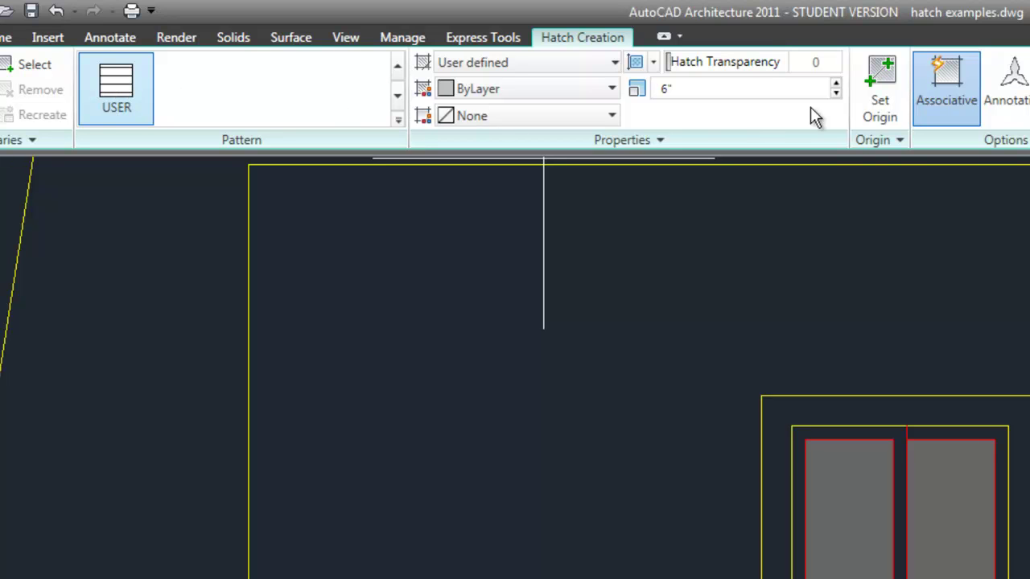
Confirm the 6" line spacing and preview diagonal lines in the wall area around the window.
click(738, 87)
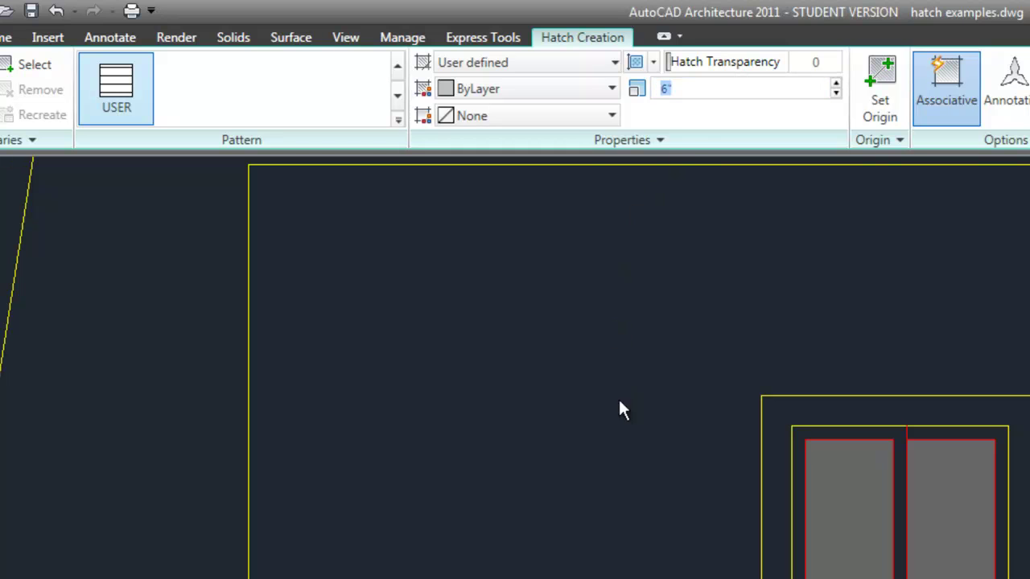
click(506, 509)
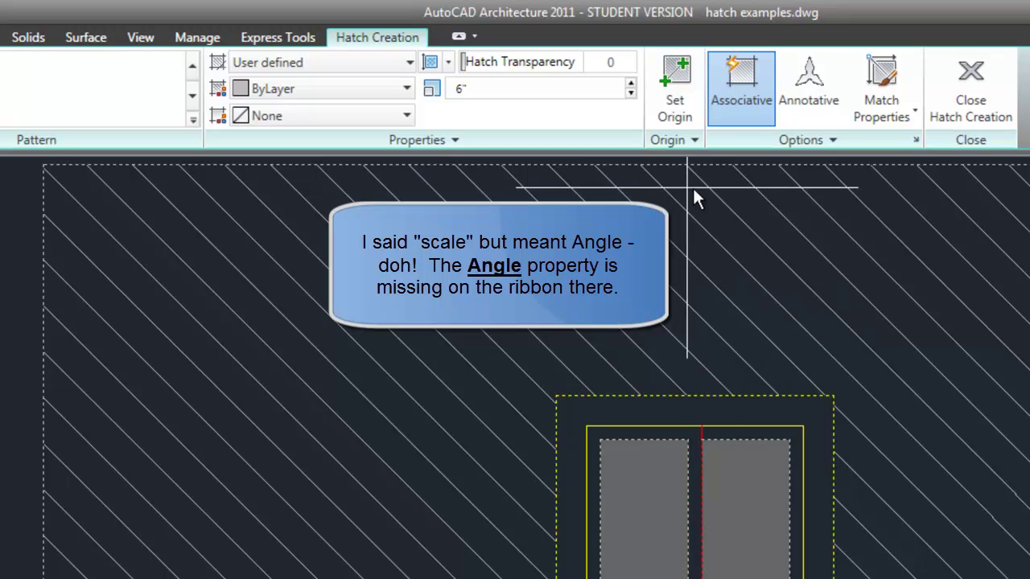
Set the wall hatch angle to 0.00 in Hatch and Gradient so the 6" lines run horizontally.
click(915, 142)
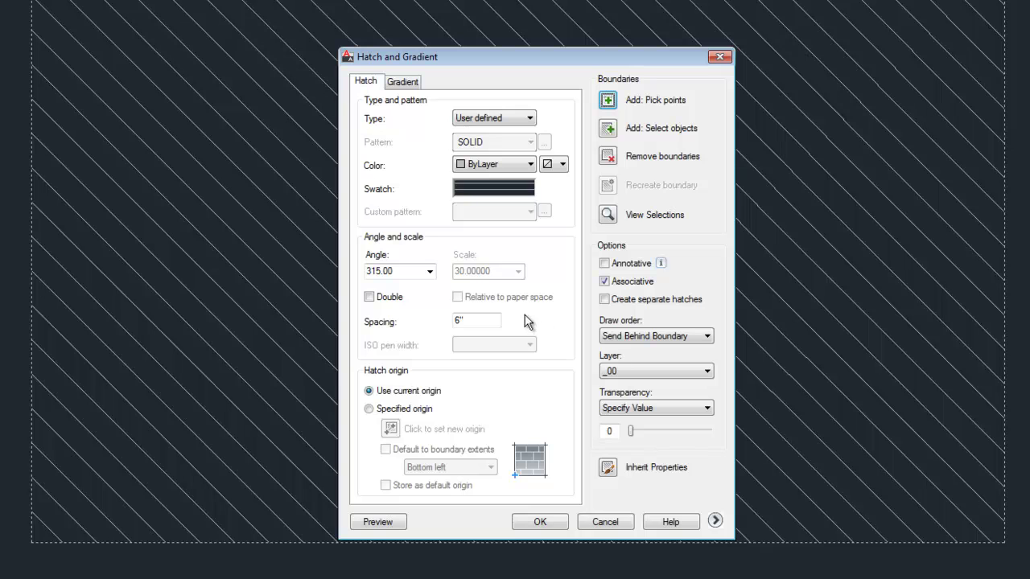
click(430, 271)
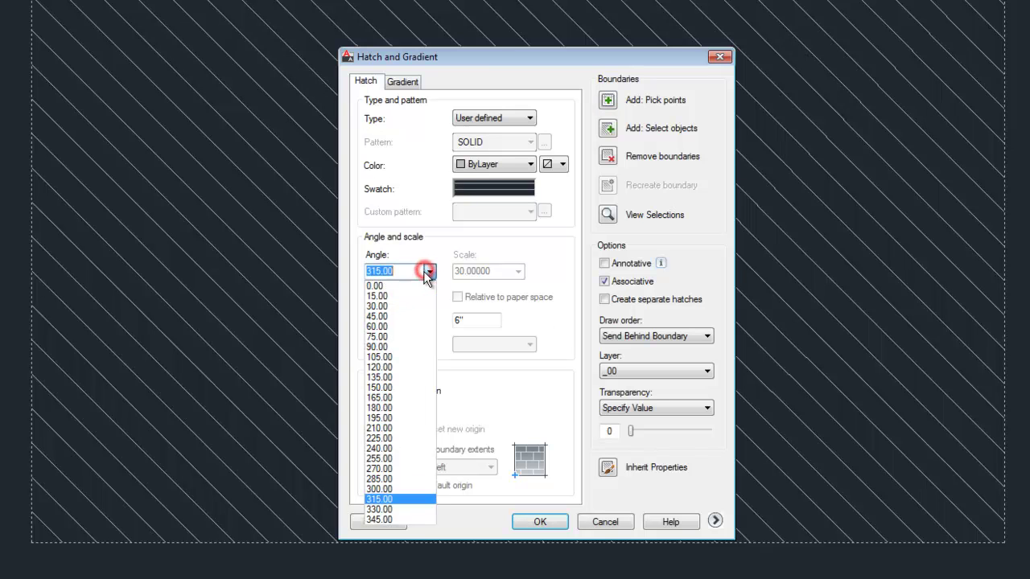
click(398, 285)
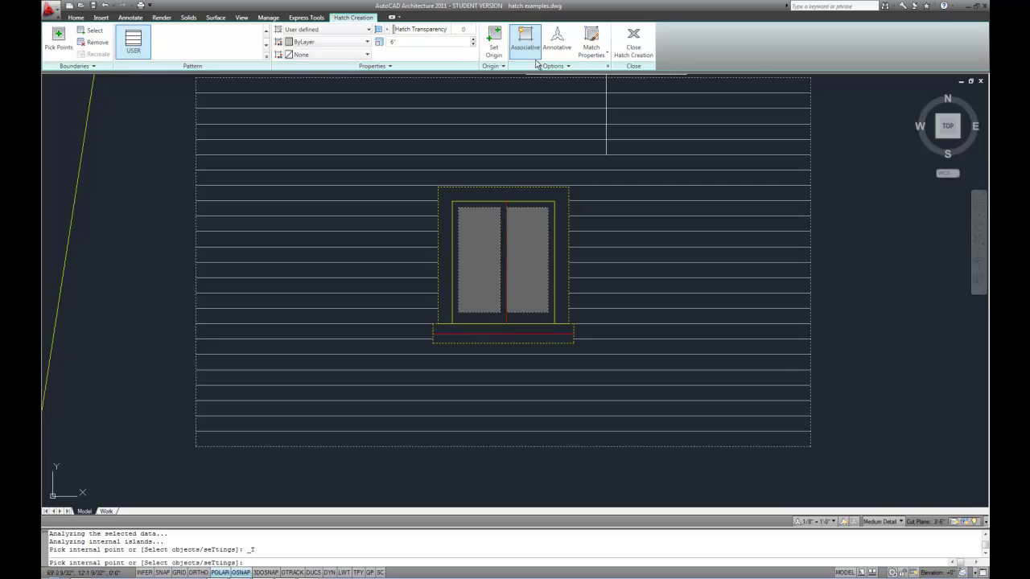
Place the horizontal wall hatch and pan toward the floor plan.
click(633, 48)
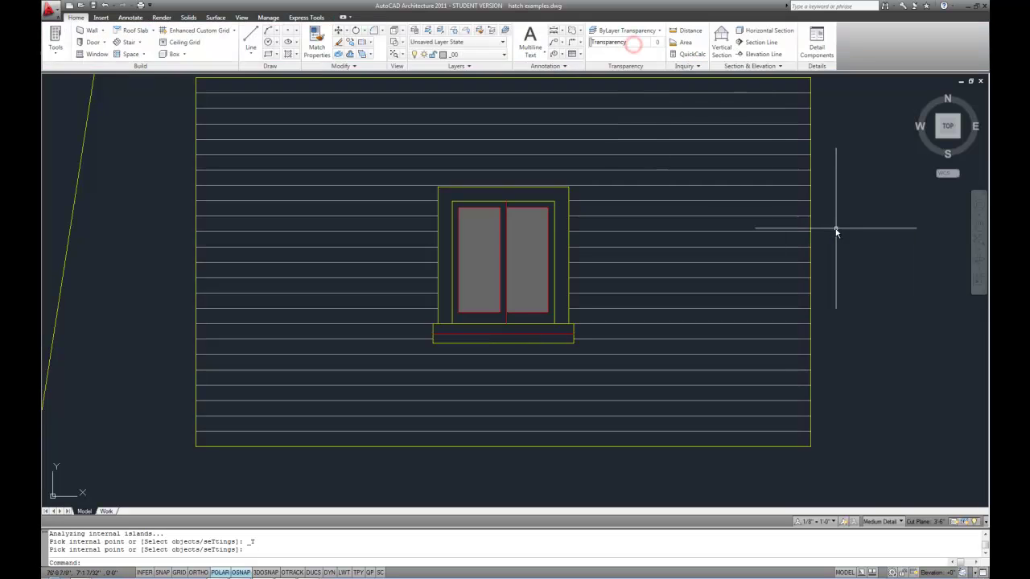
scroll(639, 216, down, 2)
middle_drag(653, 223, 426, 233)
Zoom and pan until the room floor plan with its door fills the view.
scroll(483, 254, down, 3)
middle_drag(588, 261, 402, 260)
scroll(414, 269, up, 3)
scroll(405, 290, up, 2)
scroll(447, 302, up, 2)
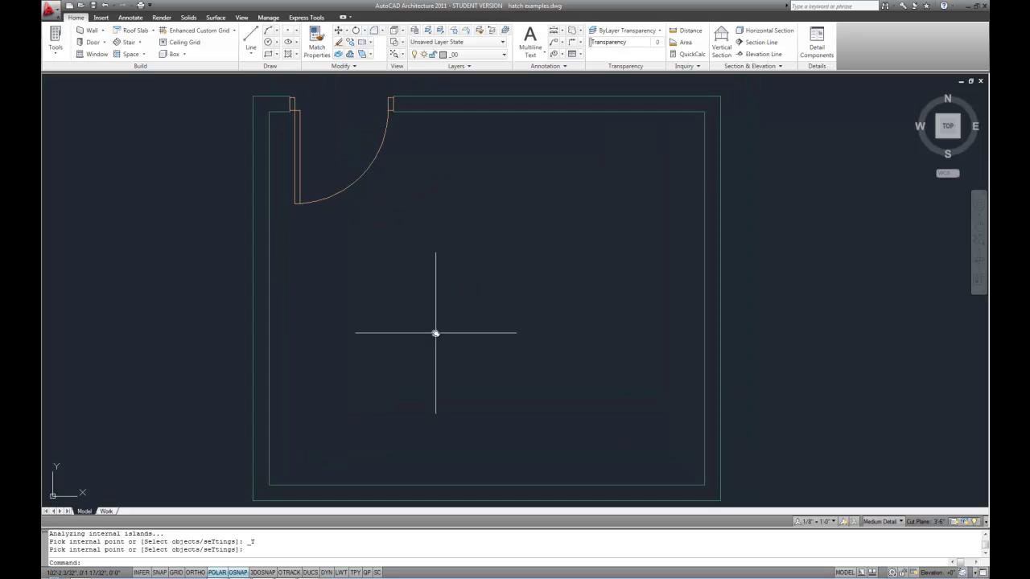
scroll(435, 333, down, 2)
scroll(443, 324, up, 2)
middle_drag(445, 319, 397, 294)
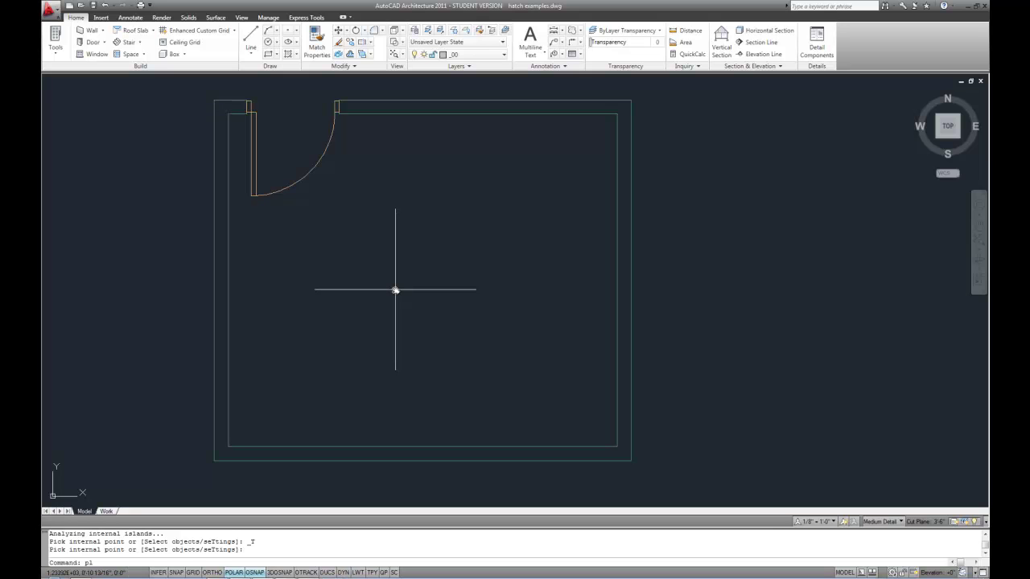
Draw a rectangle from the inner top-left to the inner bottom-right wall corner.
key(Escape)
text(rec)
key(Return)
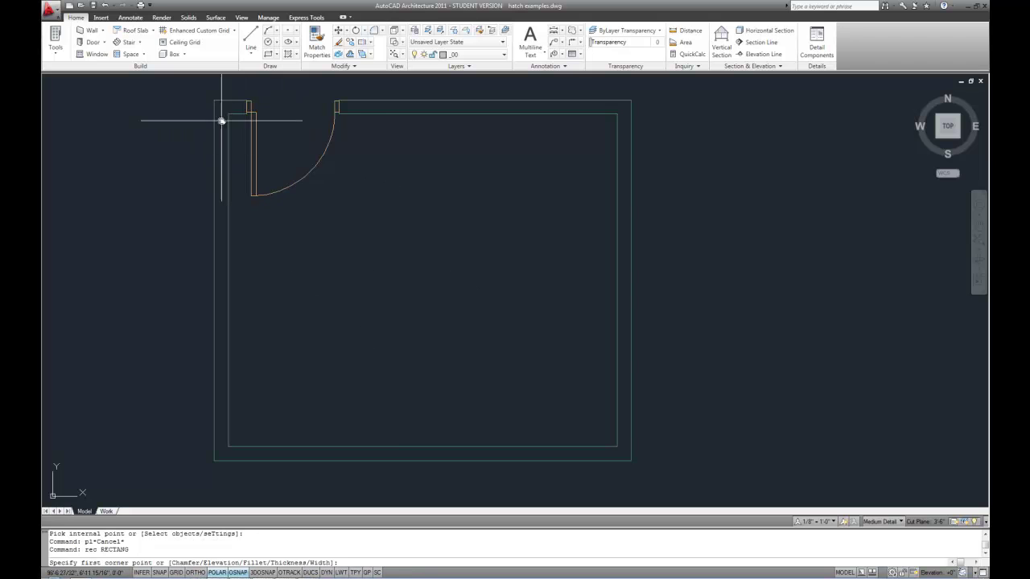
click(228, 115)
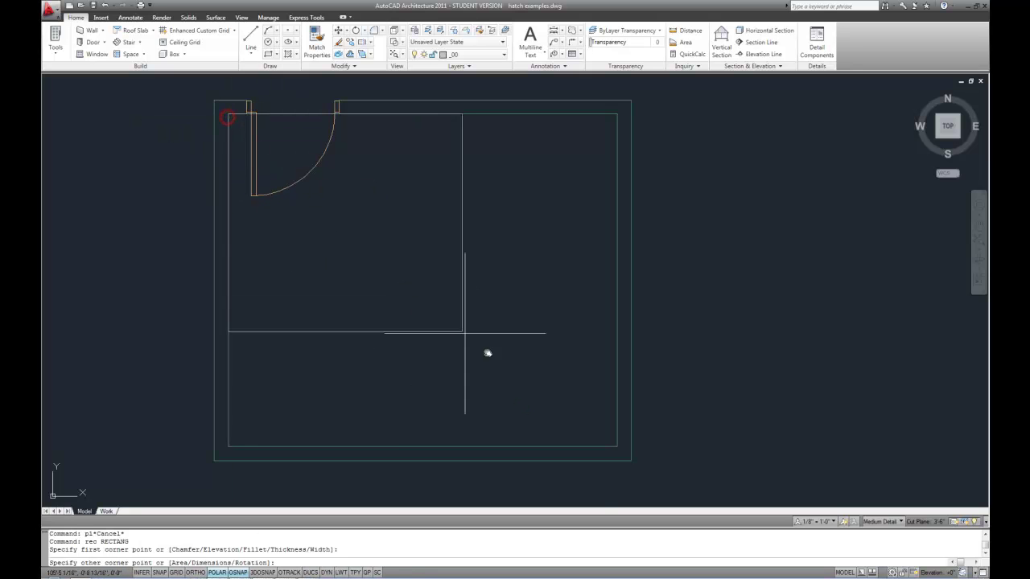
click(617, 446)
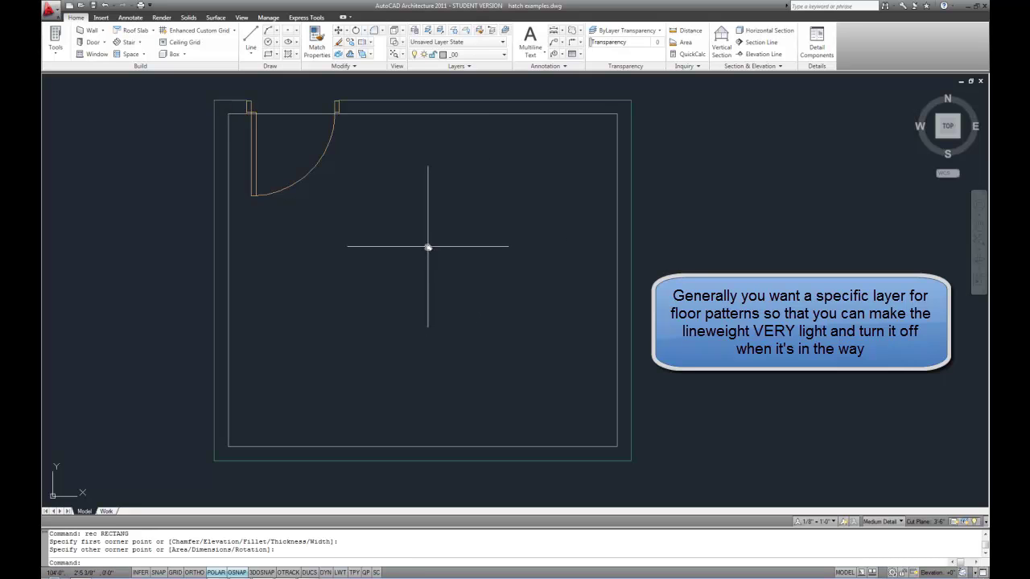
Start a hatch with H and select the room rectangle as its boundary object.
text( h)
key(Return)
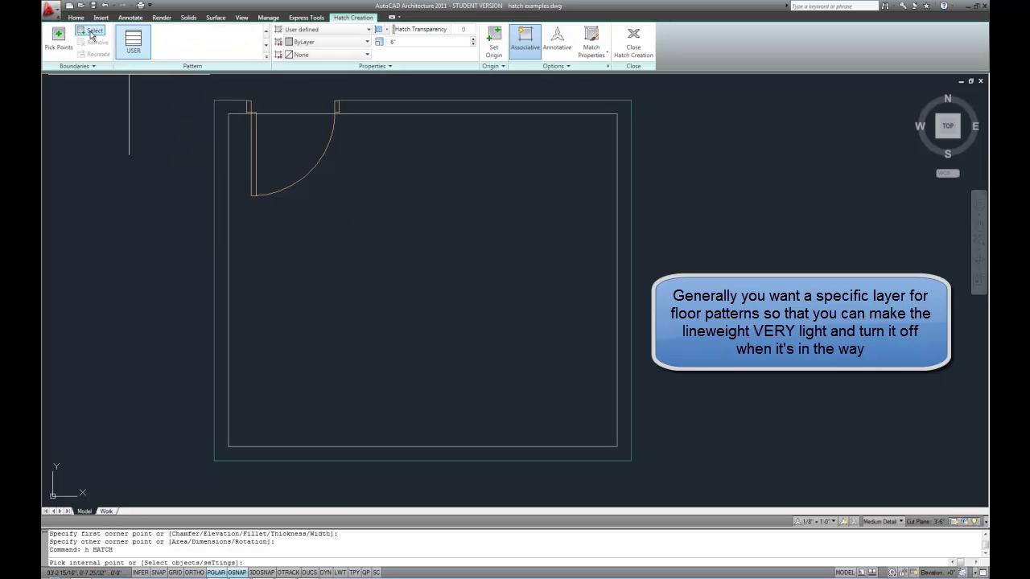
click(88, 32)
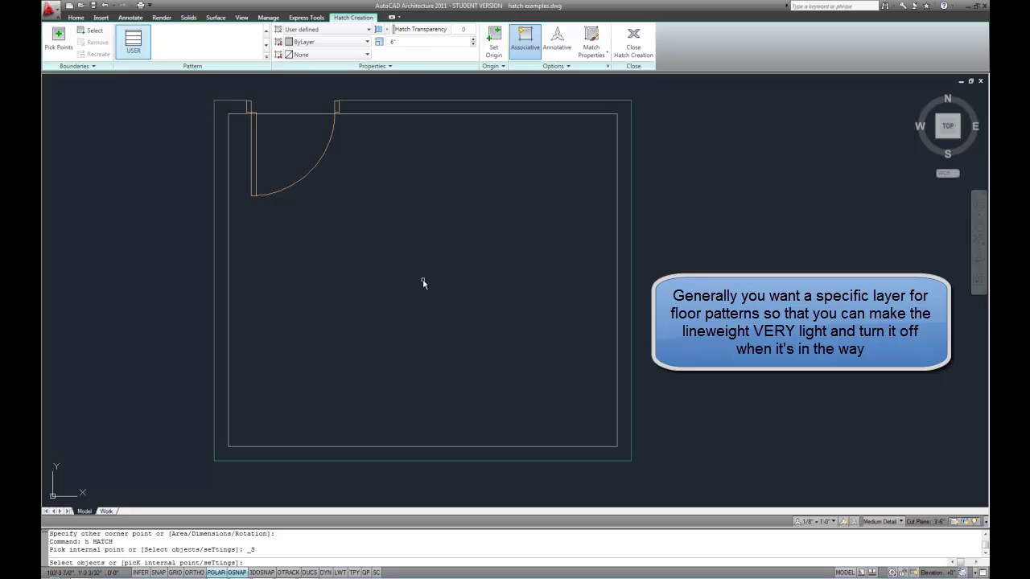
click(276, 114)
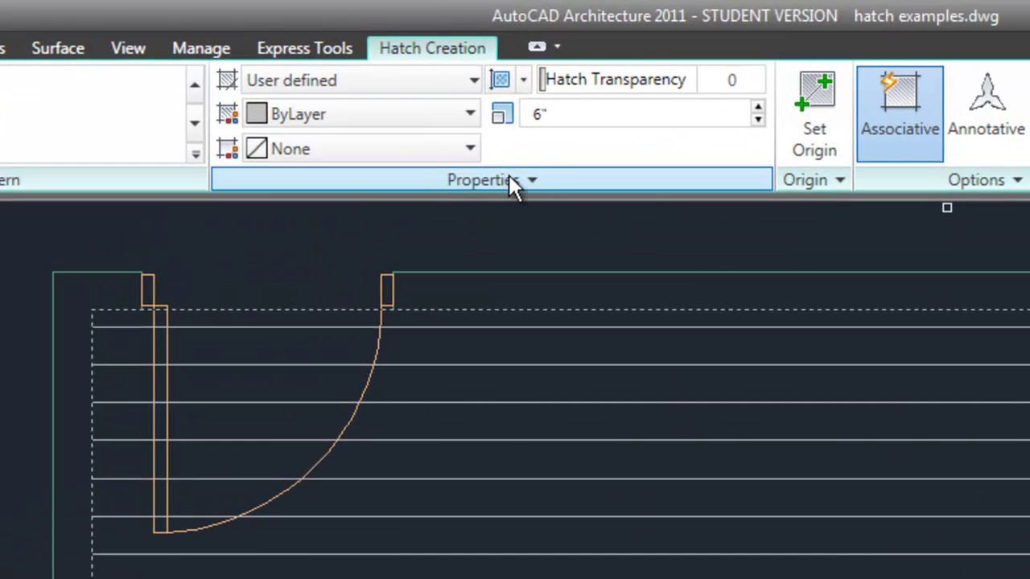
Make the floor hatch a Double crisscross grid at 12" (1'-0") spacing and place it.
click(509, 175)
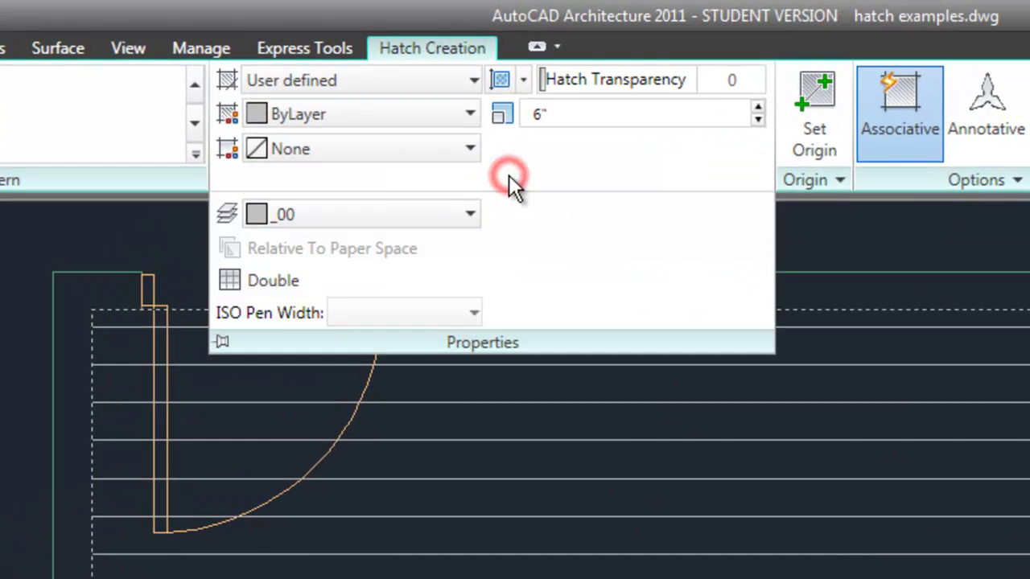
click(238, 281)
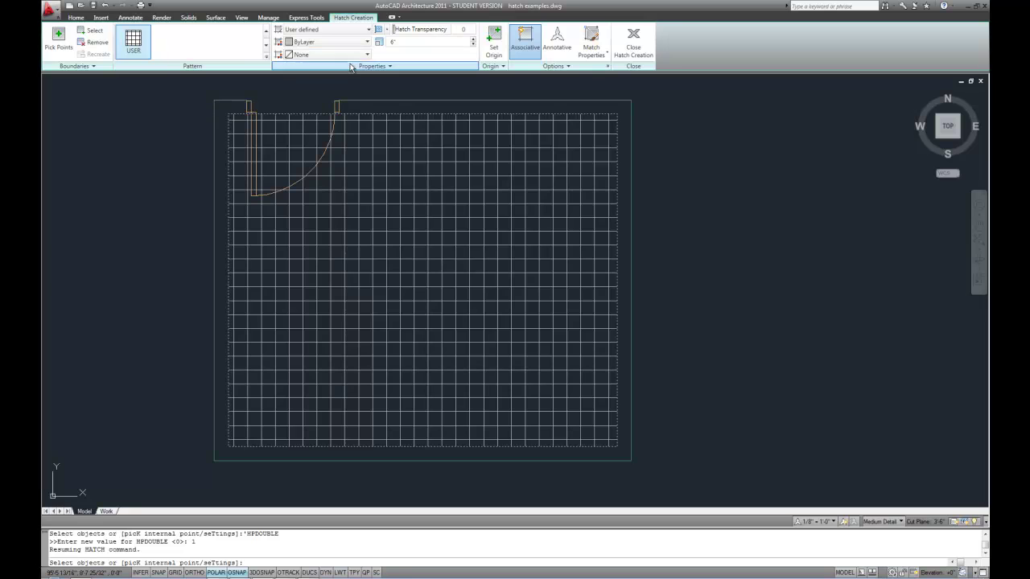
click(350, 65)
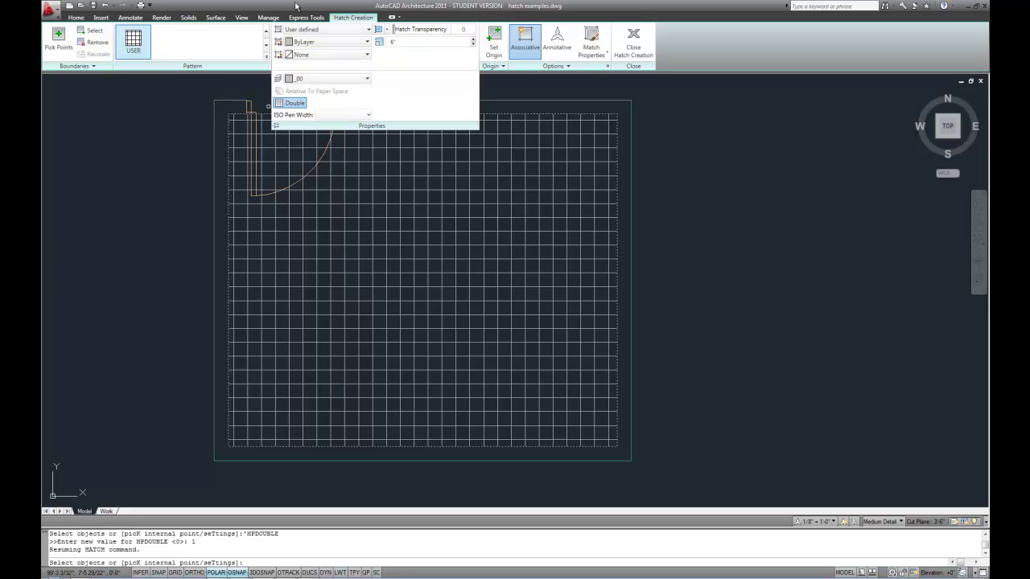
double_click(402, 41)
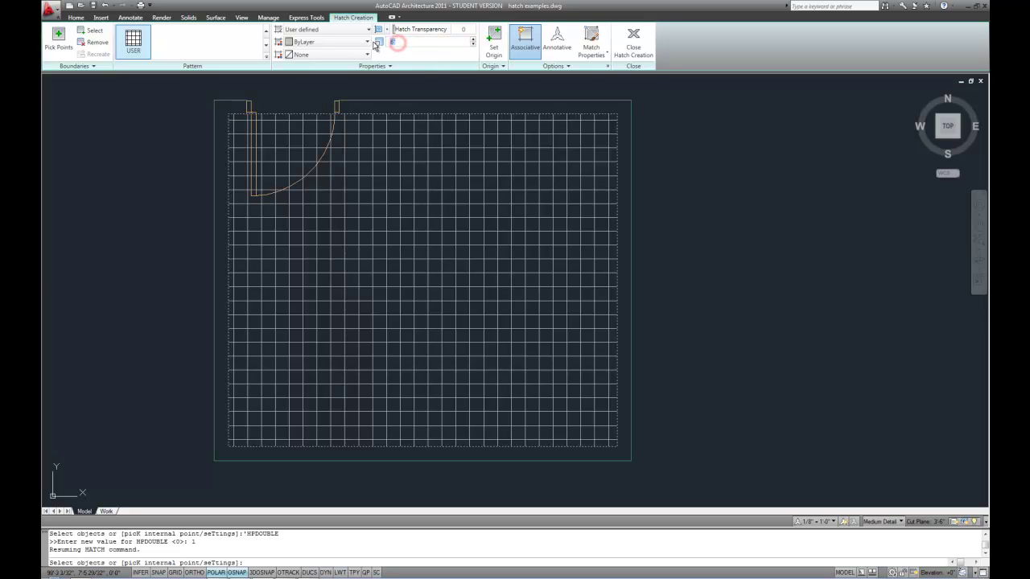
text(12)
key(Return)
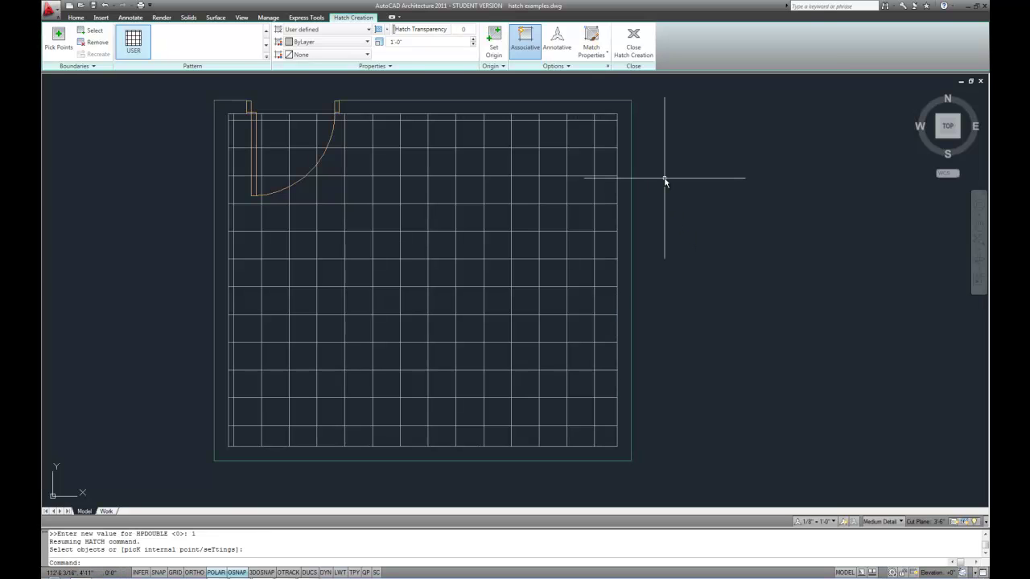
key(Return)
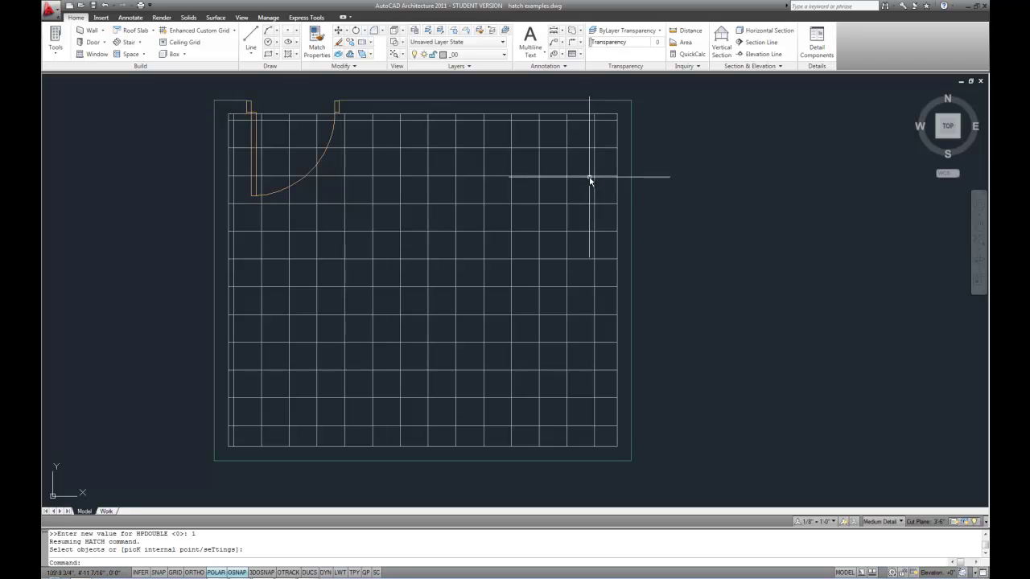
Switch the floor tile hatch to the DOLMIT wood pattern at scale 20.
click(590, 178)
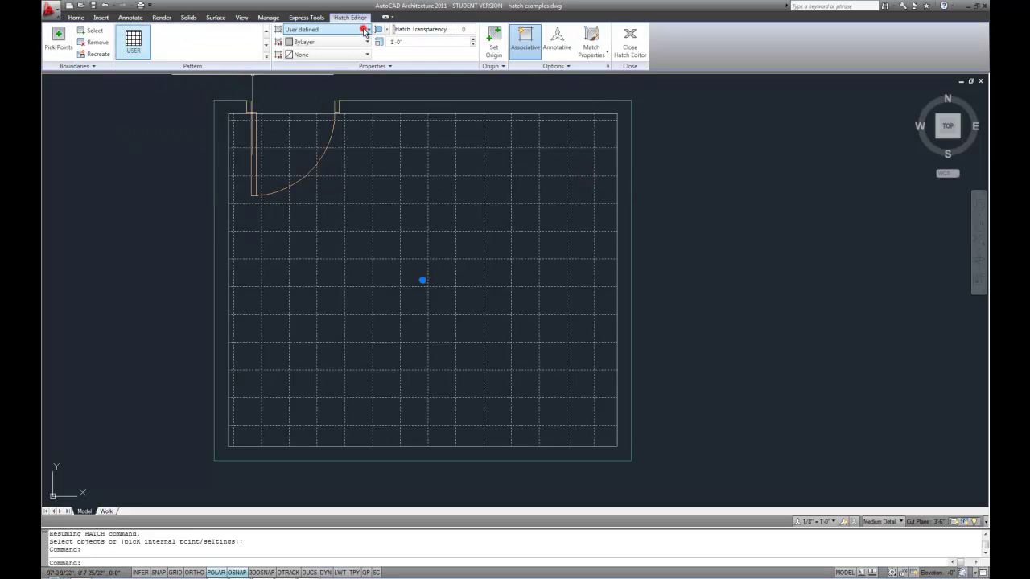
click(322, 57)
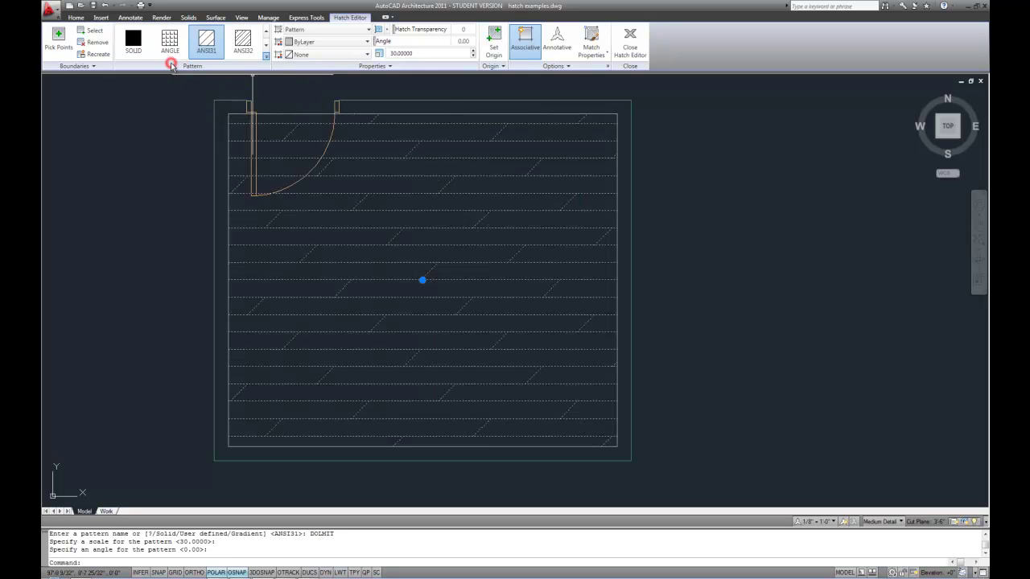
click(420, 53)
text(20)
key(Return)
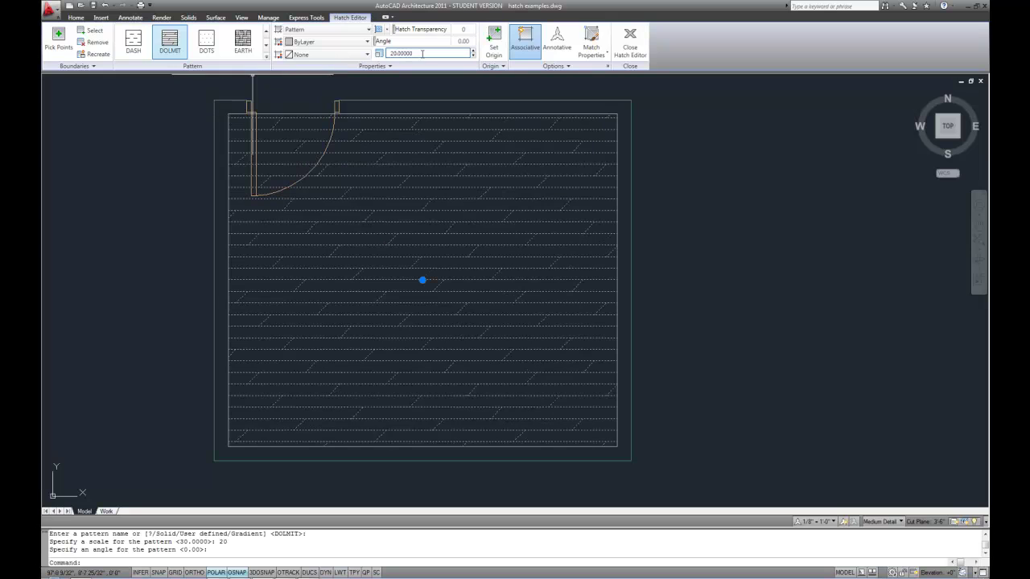
Reduce the DOLMIT floor hatch scale to 10.
click(424, 53)
text(10)
key(Return)
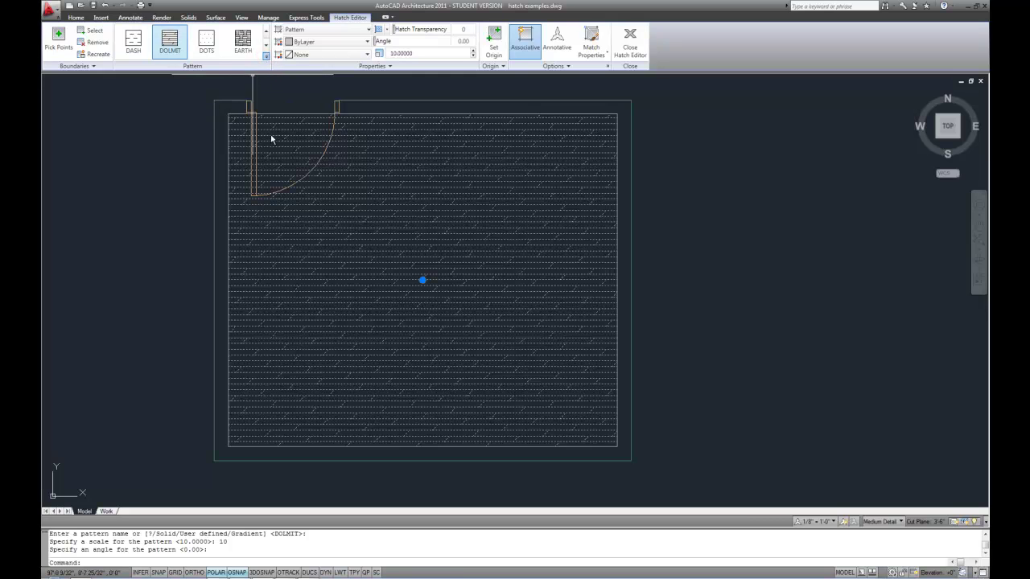
click(267, 54)
Close the Hatch Editor and zoom in on the floor hatch.
click(629, 46)
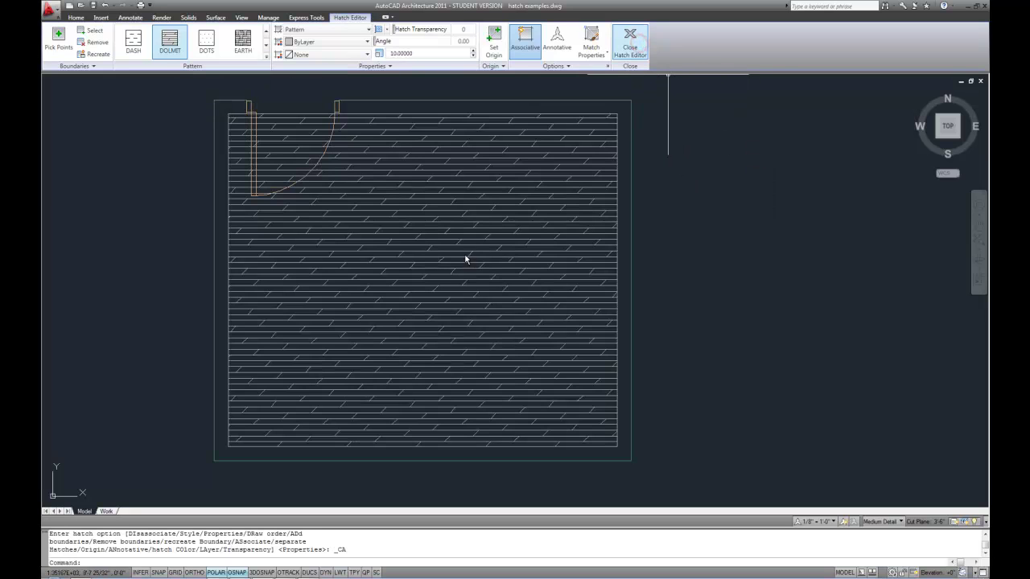
scroll(398, 242, down, 5)
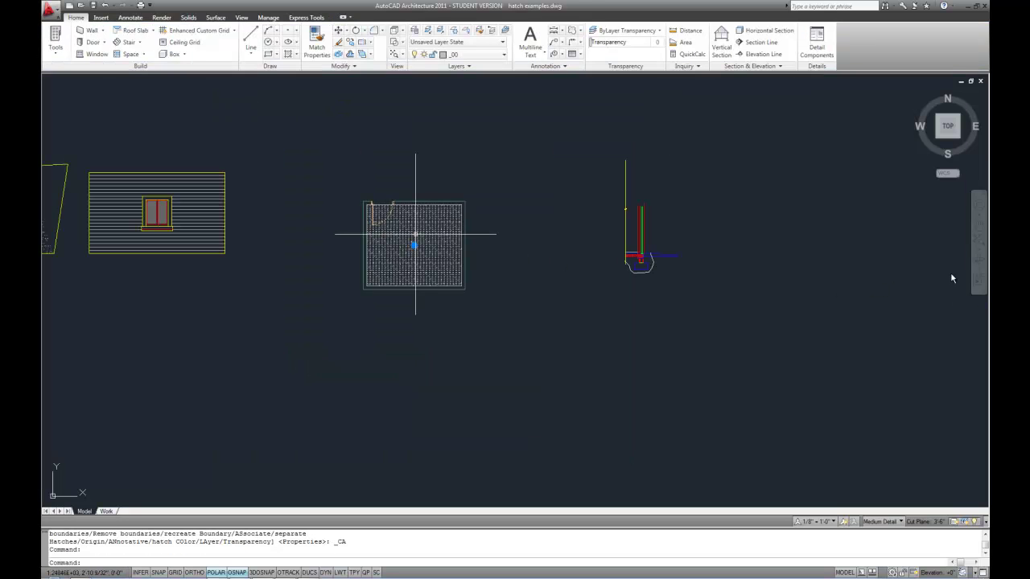
scroll(968, 278, up, 2)
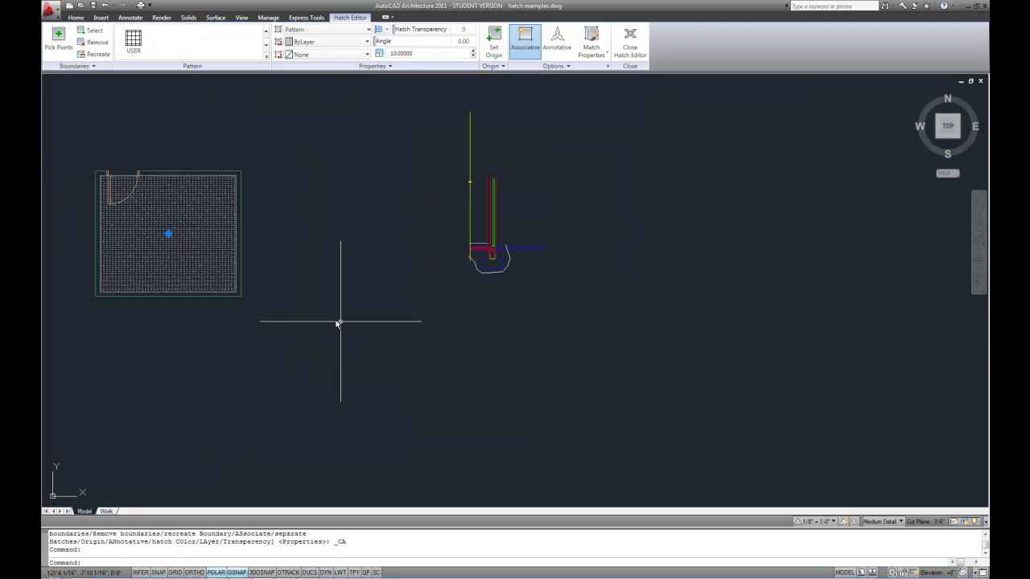
scroll(149, 232, up, 2)
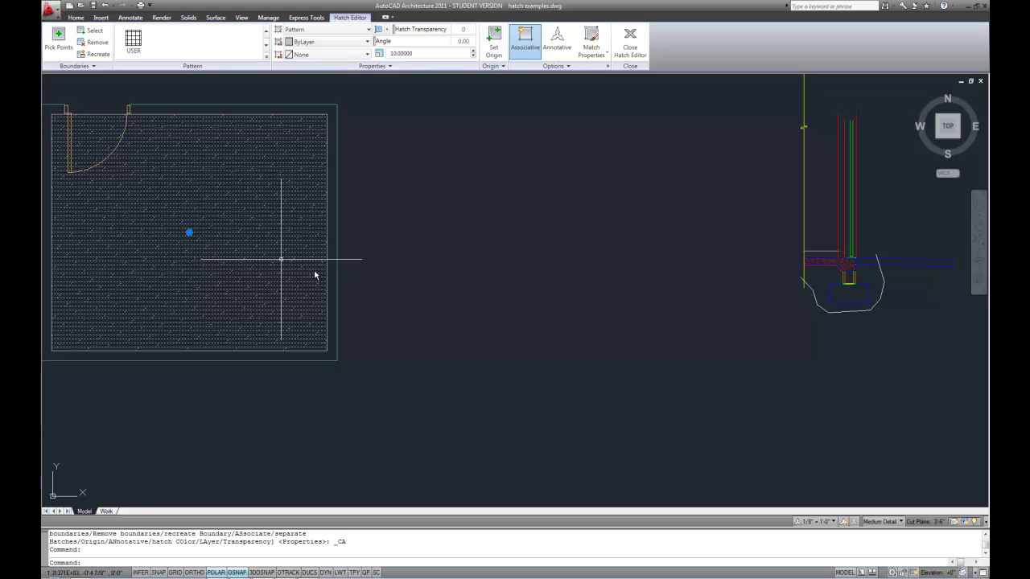
middle_drag(383, 311, 501, 355)
scroll(423, 361, up, 2)
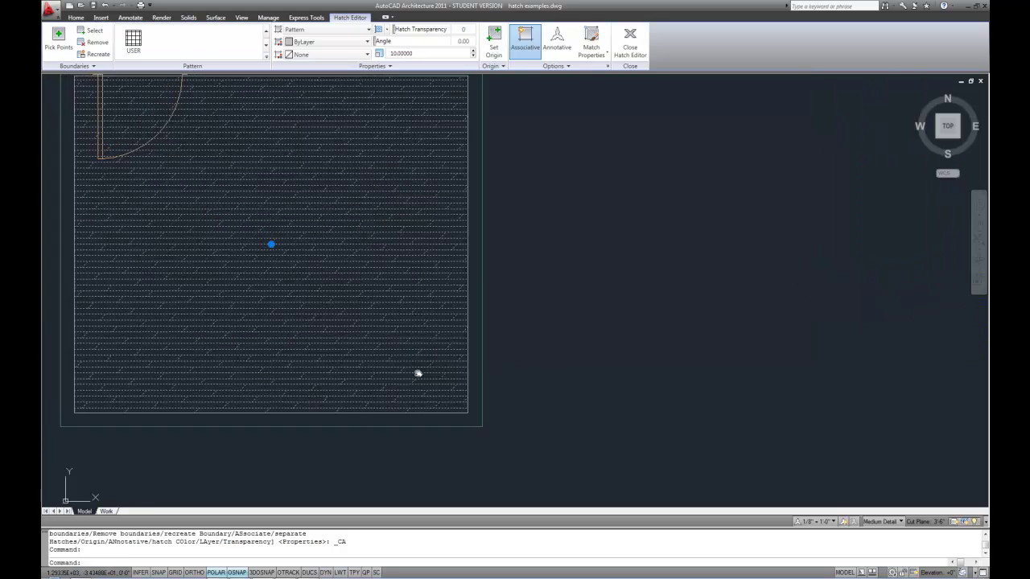
key(Escape)
key(Escape)
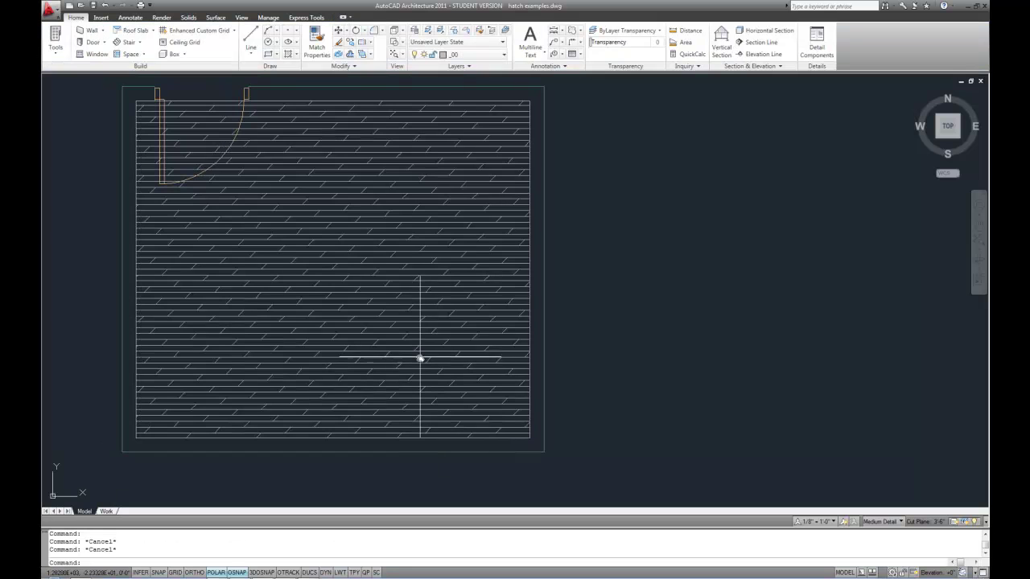
Draw a five-point sloped polyline cut line across the floor hatch's lower-right corner.
text(pl)
key(Return)
click(589, 286)
click(485, 330)
click(456, 397)
click(389, 397)
click(327, 473)
key(Return)
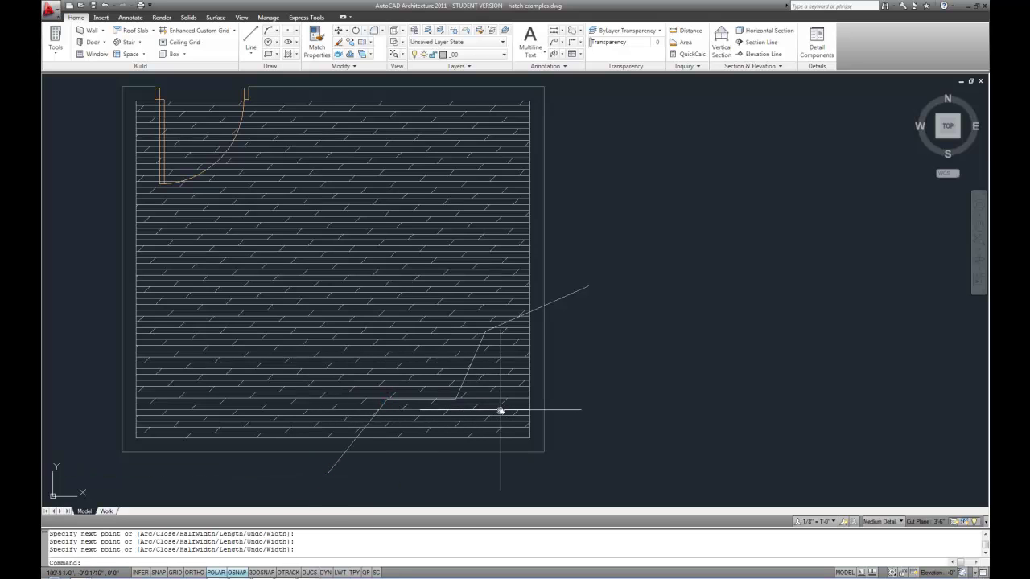
Trim the floor hatch back to the sloped cut line.
text(tr)
key(Return)
click(558, 300)
key(Return)
click(499, 287)
key(Return)
Erase the cut line and pan to the wall section.
click(584, 317)
click(580, 289)
text(e)
key(Return)
mouse_move(602, 332)
middle_down()
mouse_move(644, 294)
mouse_move(653, 302)
middle_up()
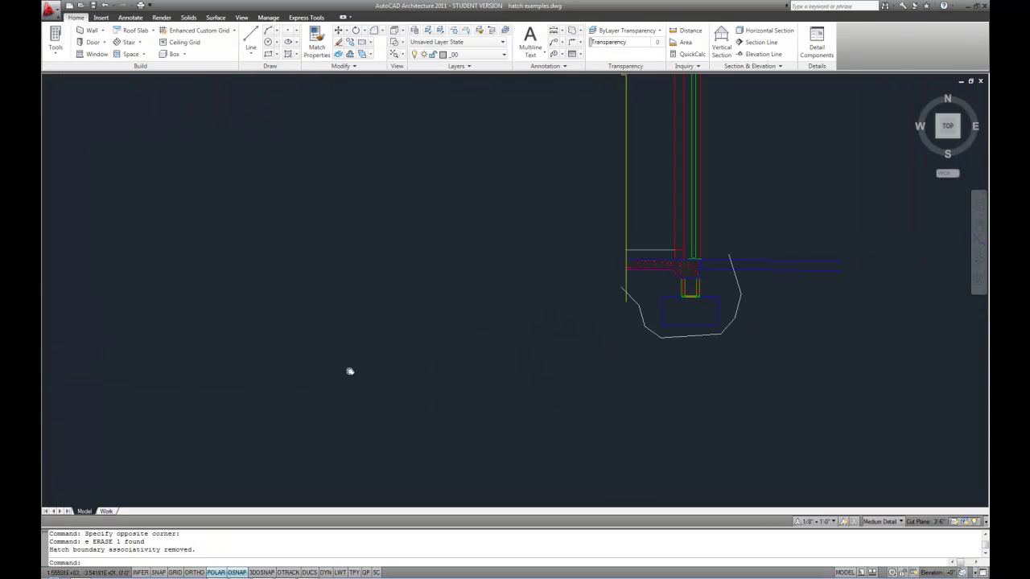
Zoom into the footing and start a new hatch with H.
scroll(428, 395, up, 2)
scroll(511, 393, up, 2)
scroll(456, 397, up, 1)
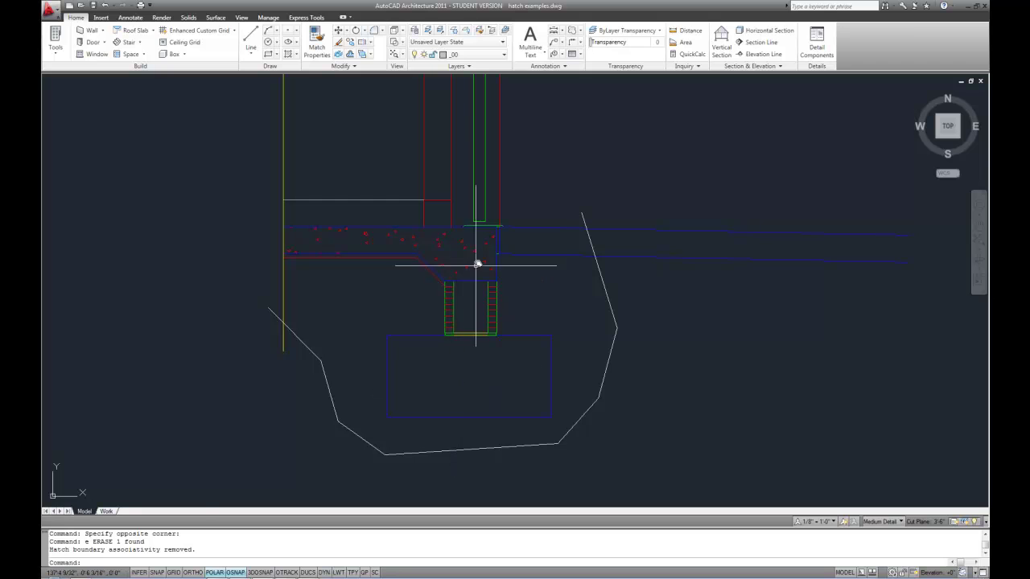
key(Escape)
key(Escape)
text(h)
key(Return)
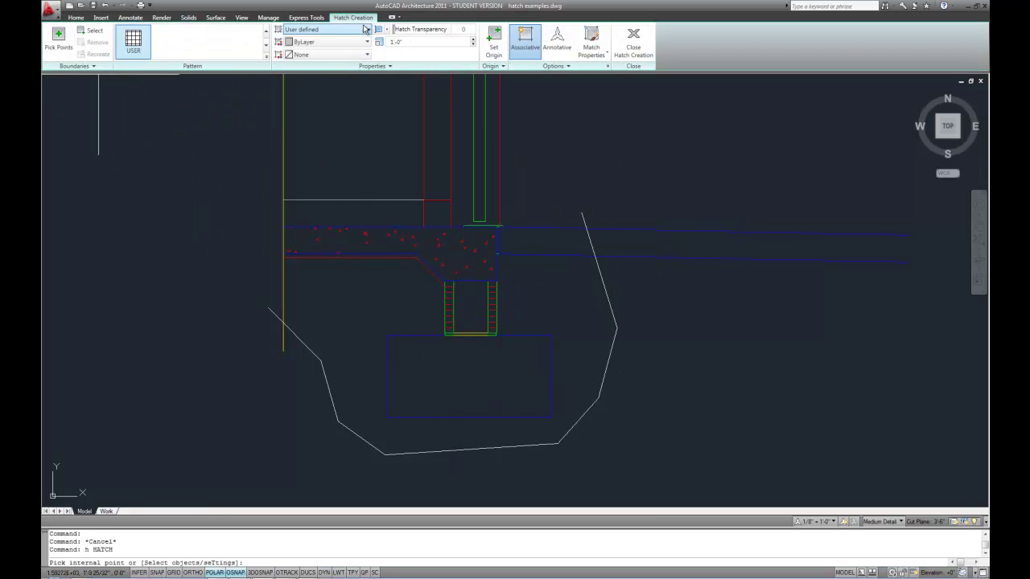
Fill the footing interior with the predefined AR-CONC concrete pattern and adjust its scale.
click(316, 64)
click(266, 56)
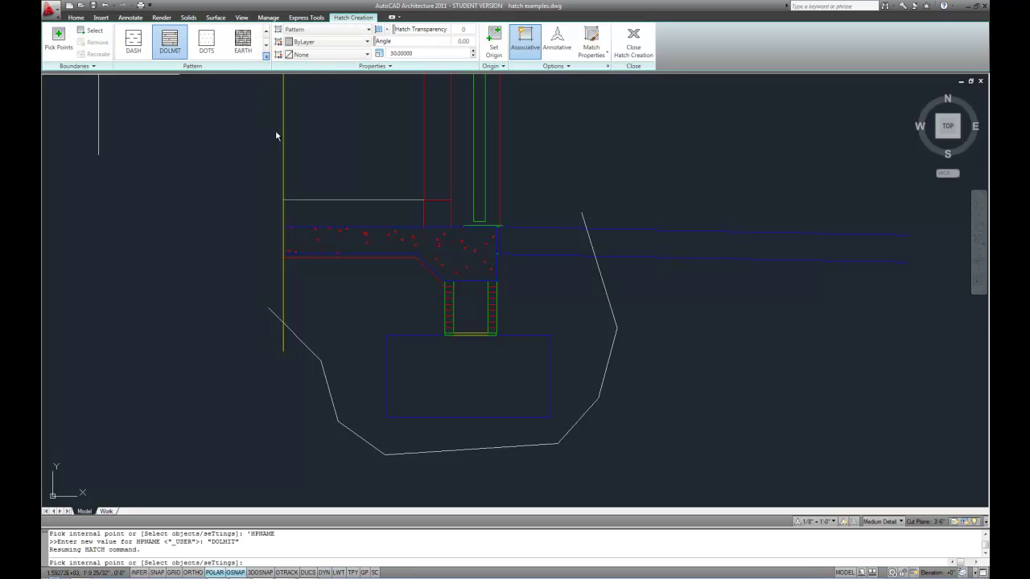
click(267, 49)
click(250, 103)
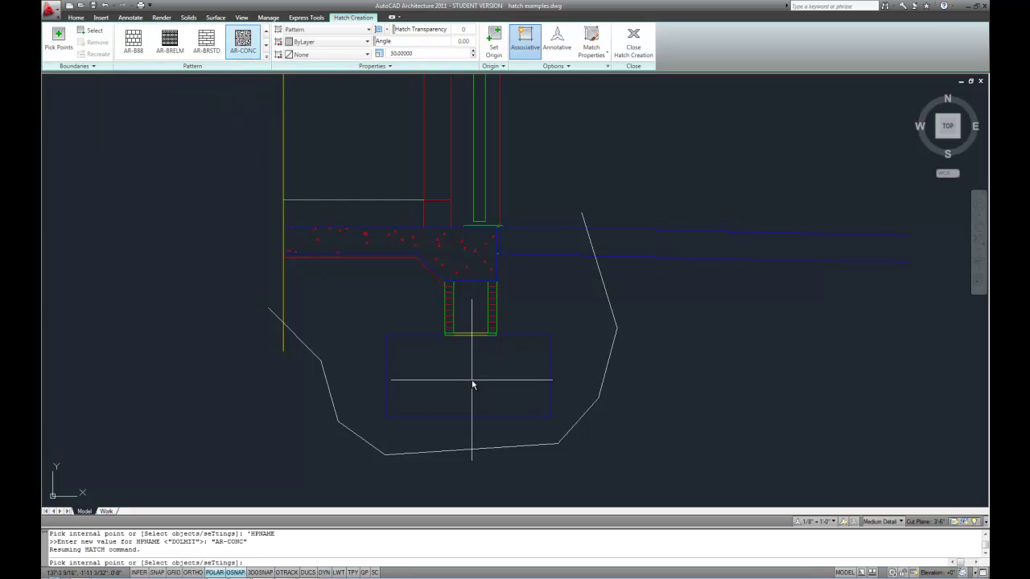
scroll(471, 377, up, 2)
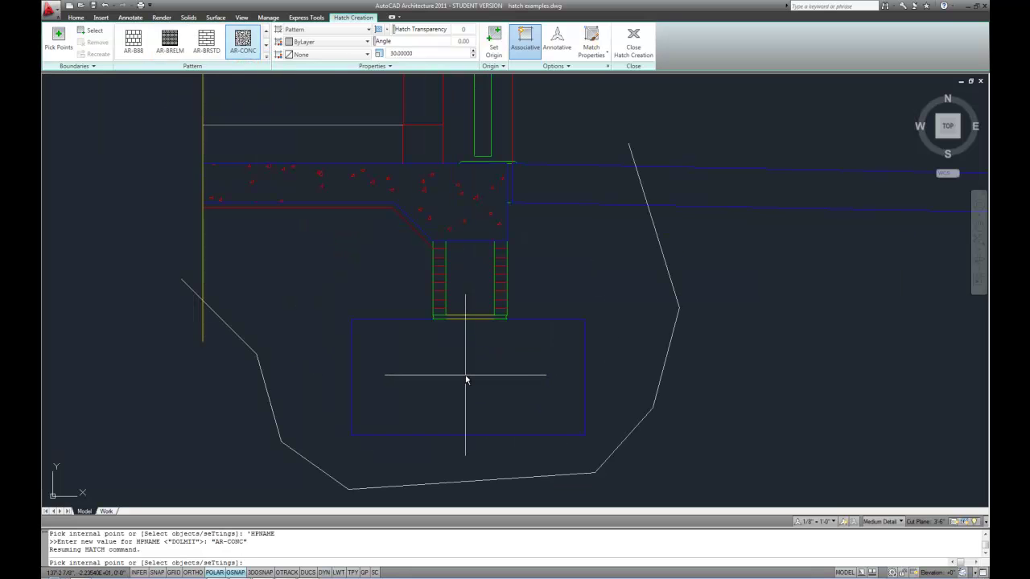
click(466, 376)
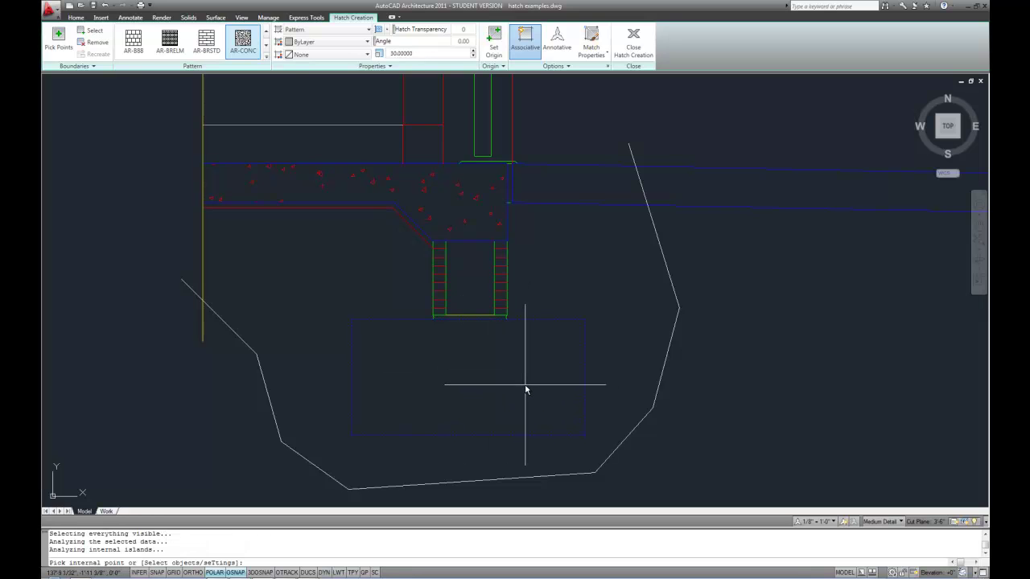
click(423, 53)
text(2)
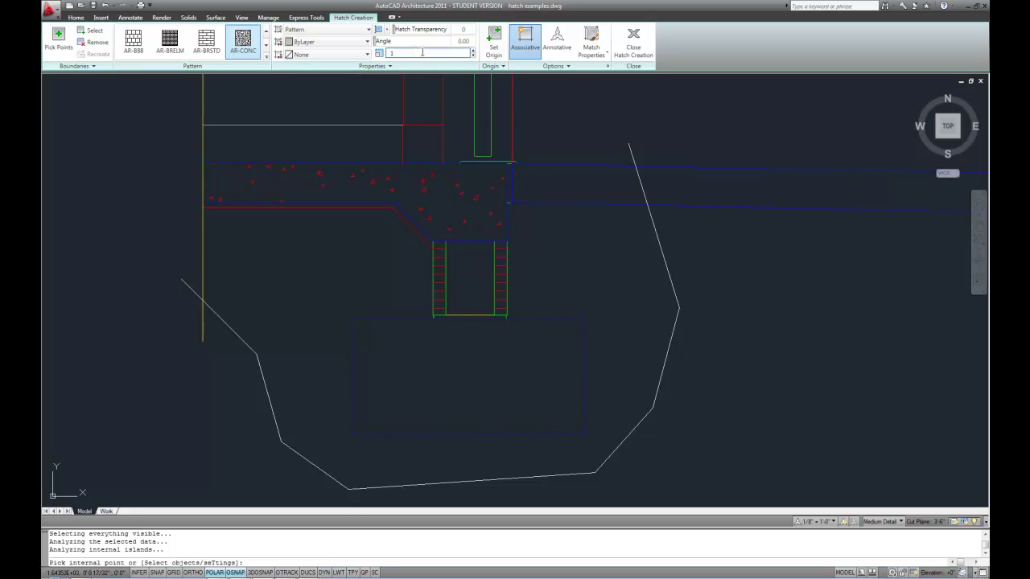
key(Return)
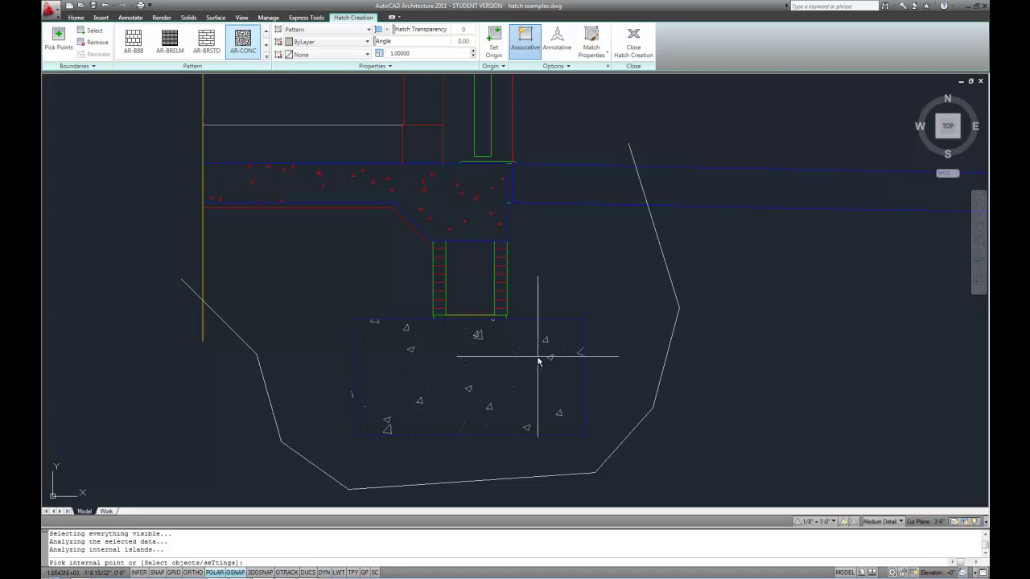
Match the footing hatch to the slab's red concrete hatch and close Hatch Creation.
click(592, 40)
click(480, 202)
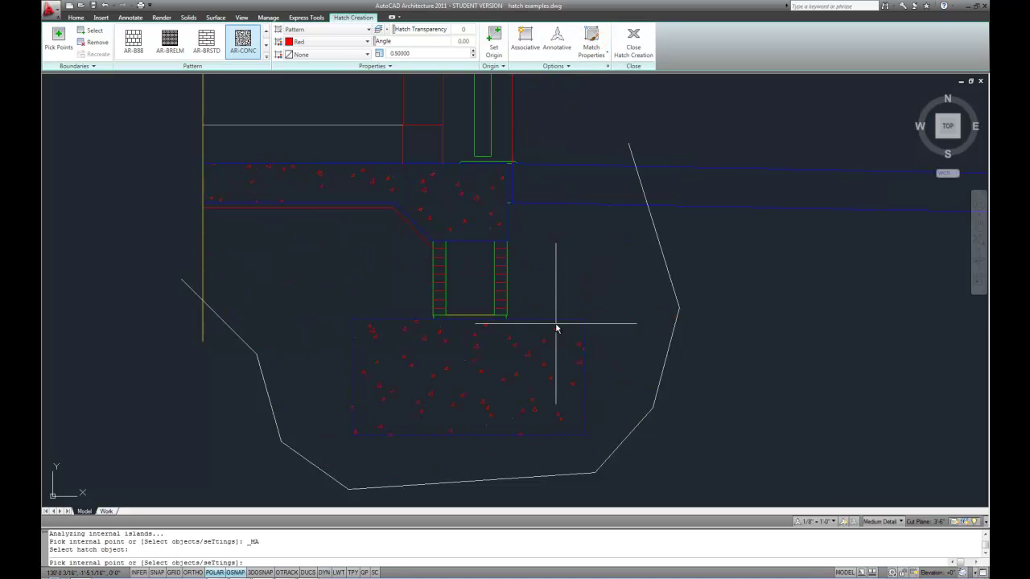
click(542, 356)
click(632, 50)
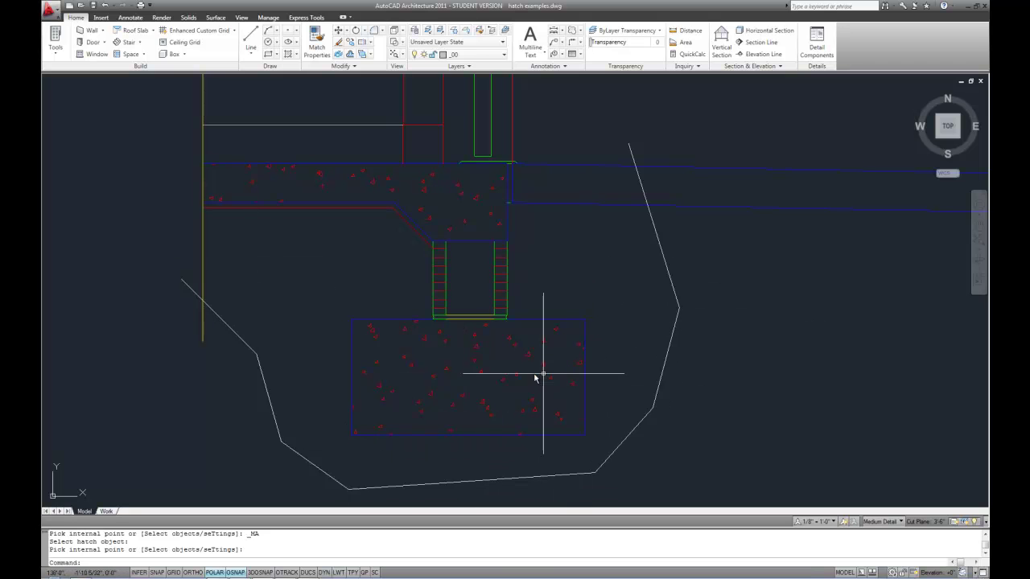
End the running hatch command and select the white soil outline around the footing.
key(Return)
click(665, 265)
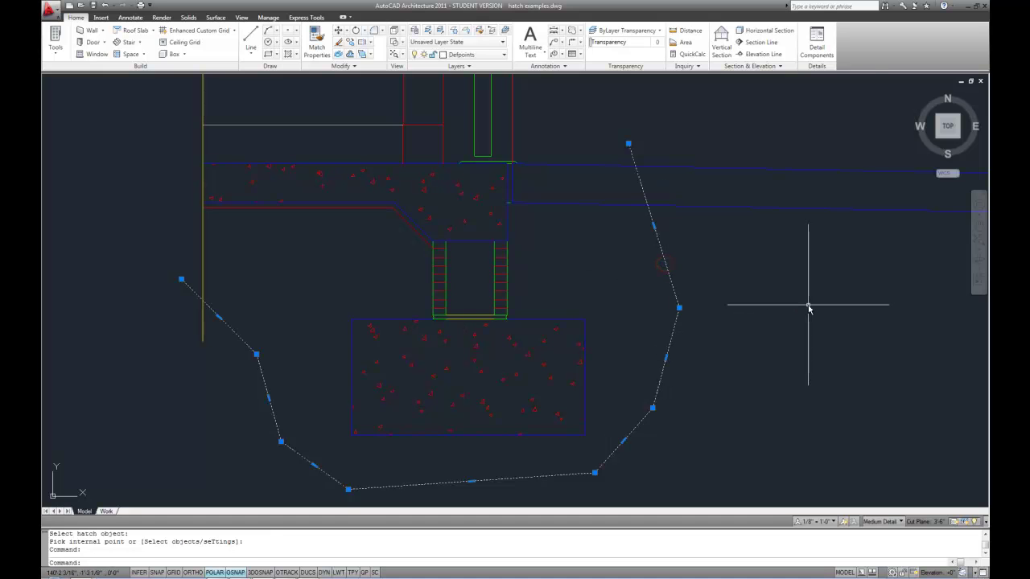